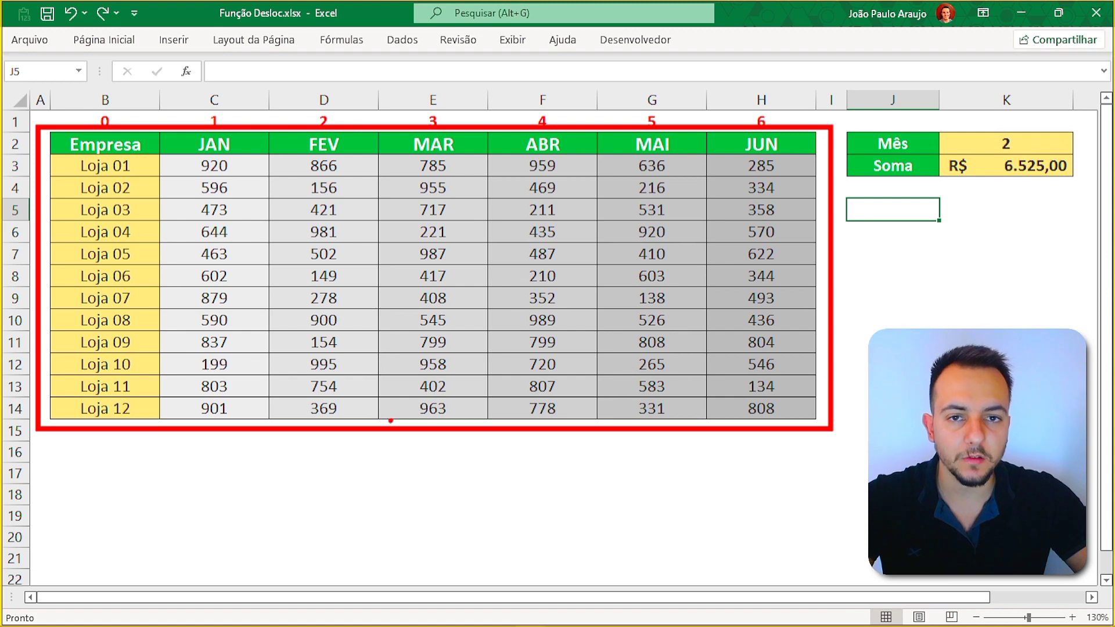
key("e")
mouse_move(1044, 101)
left_mouse_down()
mouse_move(893, 102)
mouse_move(900, 194)
mouse_move(1062, 117)
mouse_move(981, 102)
left_mouse_up()
key("e")
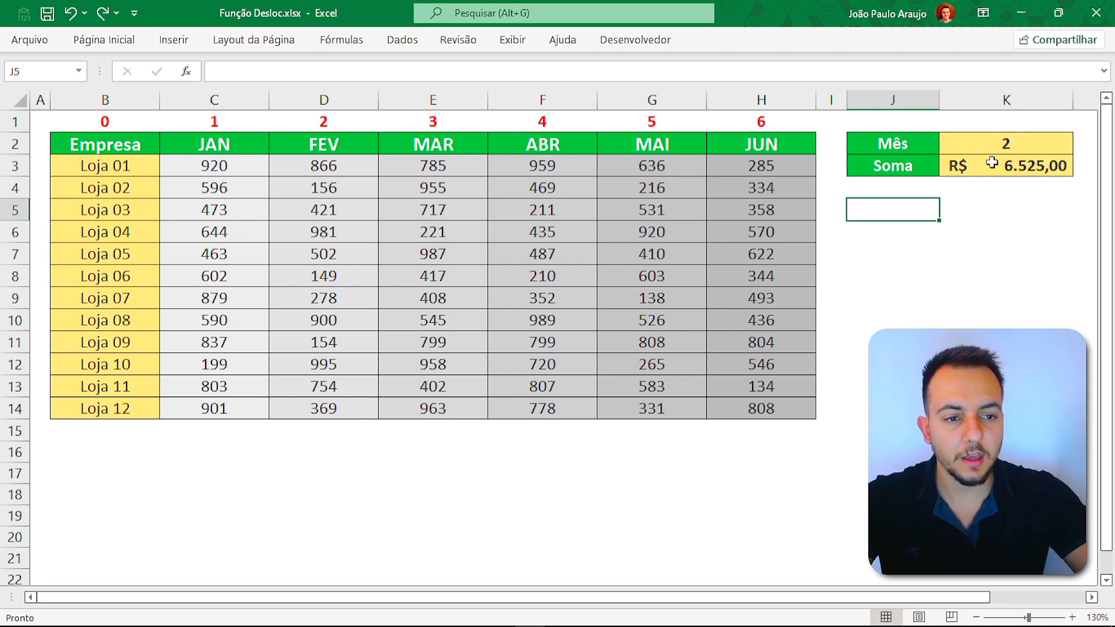
mouse_move(1062, 139)
left_mouse_down()
mouse_move(937, 148)
mouse_move(1062, 143)
mouse_move(1039, 198)
mouse_move(943, 148)
left_mouse_up()
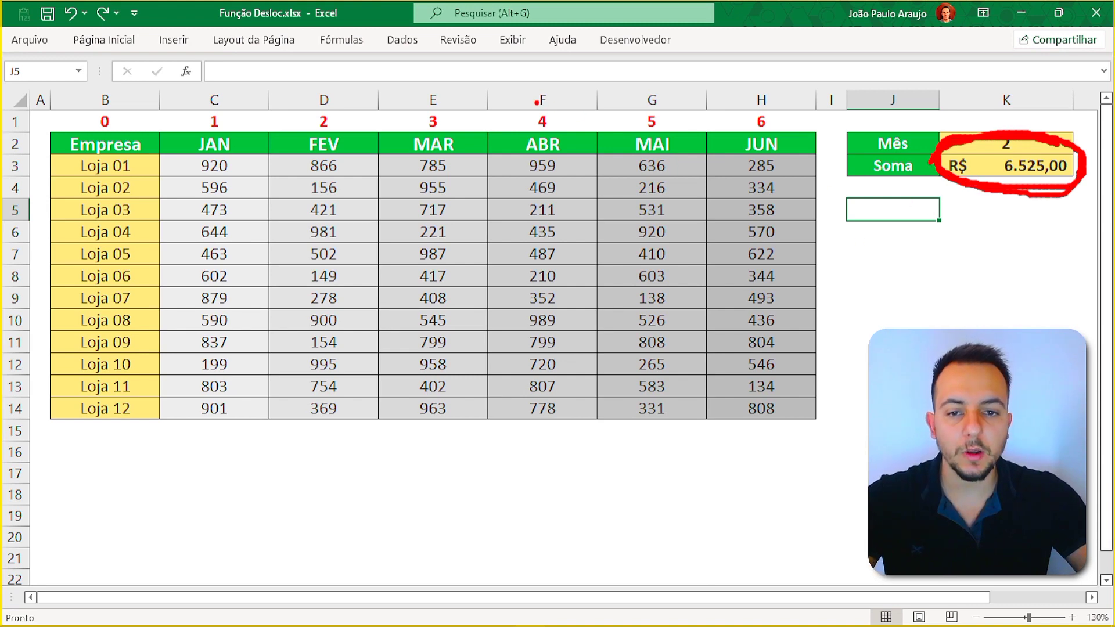
left_click_drag(489, 104, 597, 464)
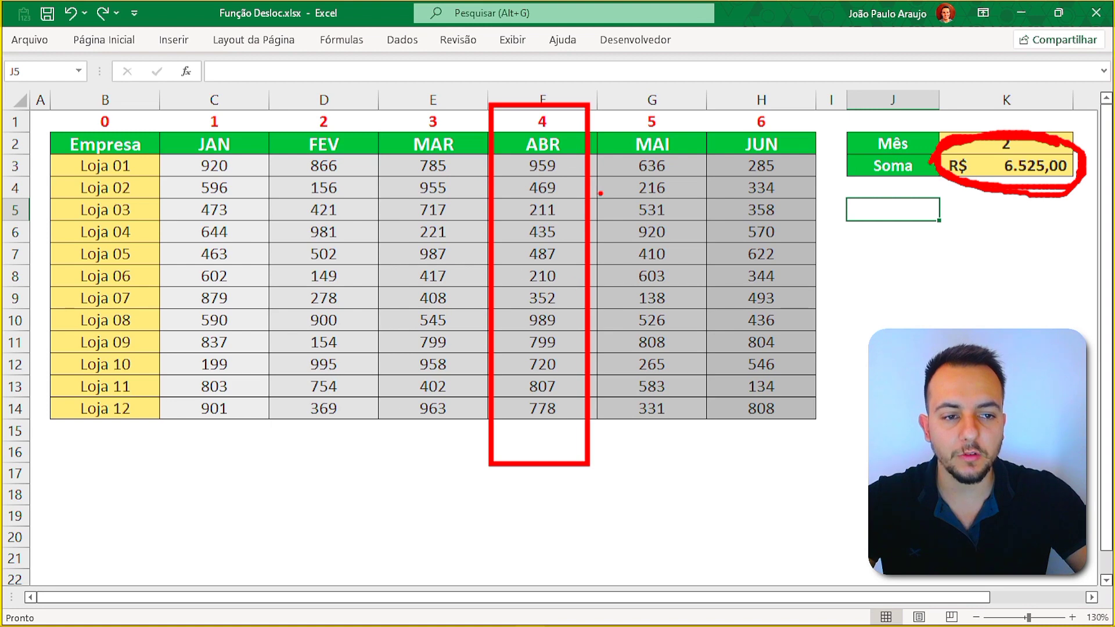
key("Escape")
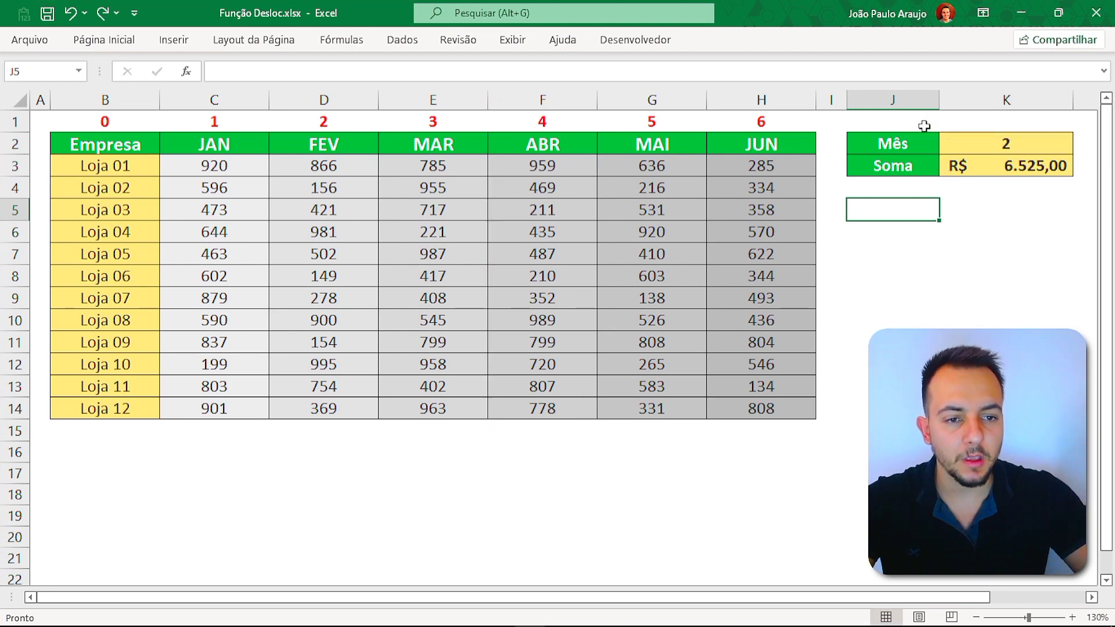
Step: Set the month in cell K2 to 4 to test the existing sum
left_click(978, 147)
type("4")
key("Return")
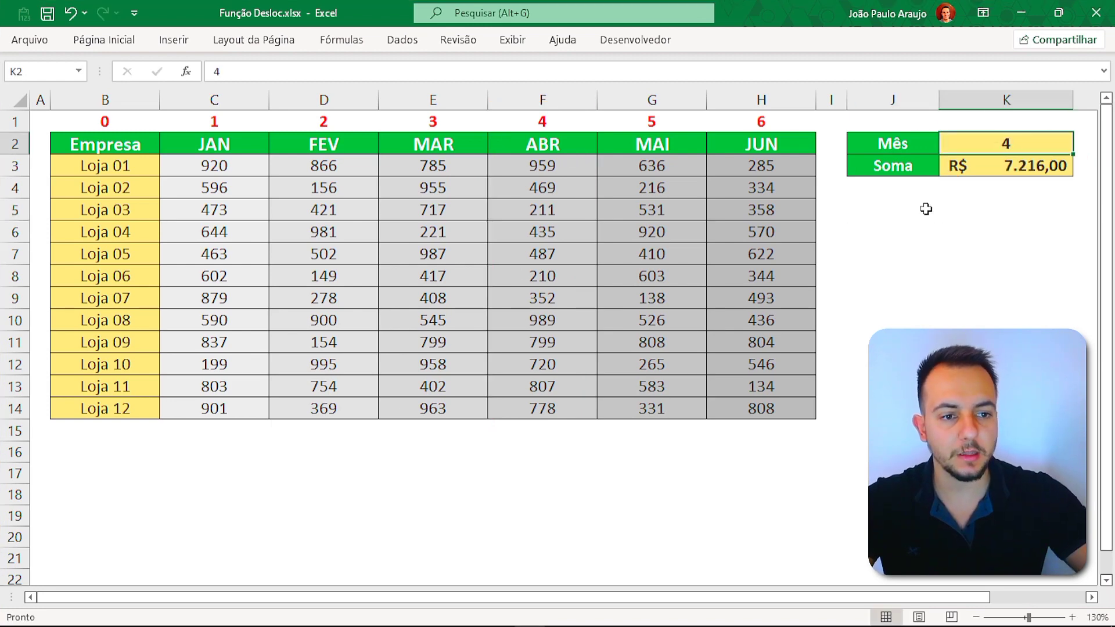
mouse_move(967, 190)
left_mouse_down()
mouse_move(896, 231)
mouse_move(960, 251)
left_mouse_up()
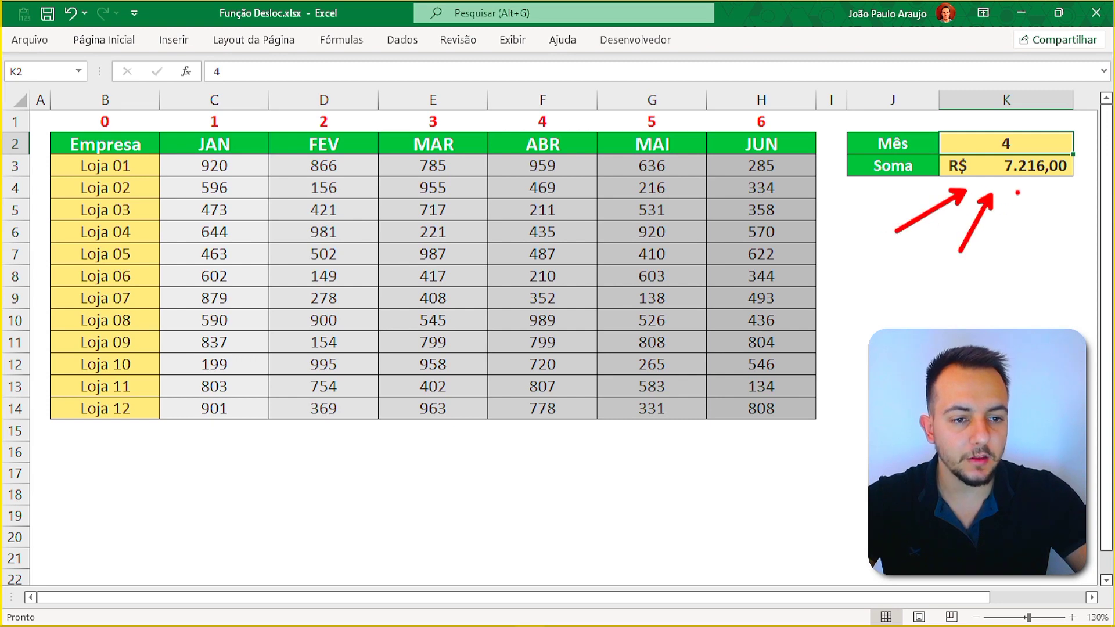
mouse_move(1018, 195)
left_mouse_down()
mouse_move(1018, 240)
mouse_move(1061, 213)
mouse_move(1077, 243)
left_mouse_up()
left_click_drag(1074, 191, 1096, 211)
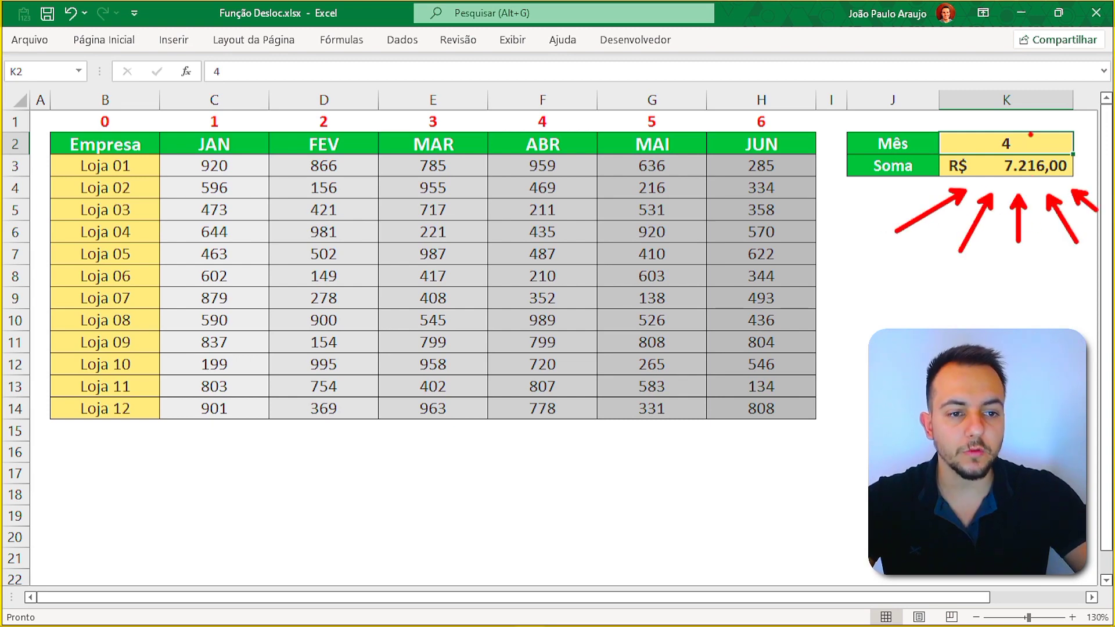
mouse_move(1016, 120)
left_mouse_down()
mouse_move(993, 124)
mouse_move(1027, 140)
left_mouse_up()
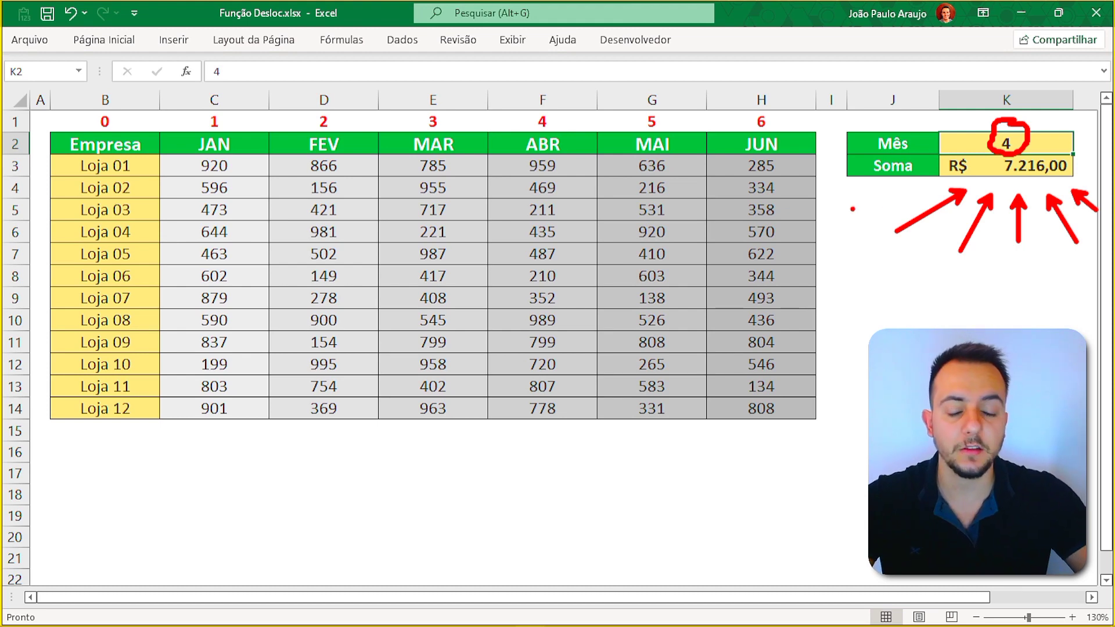
mouse_move(490, 99)
left_mouse_down()
mouse_move(598, 361)
mouse_move(605, 426)
left_mouse_up()
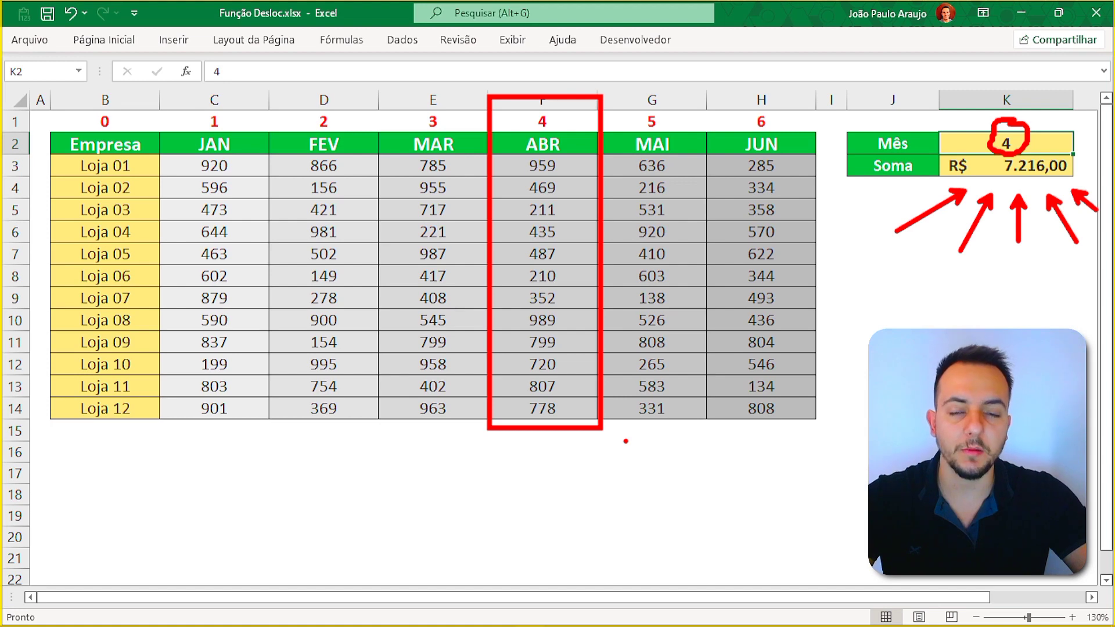
key("Escape")
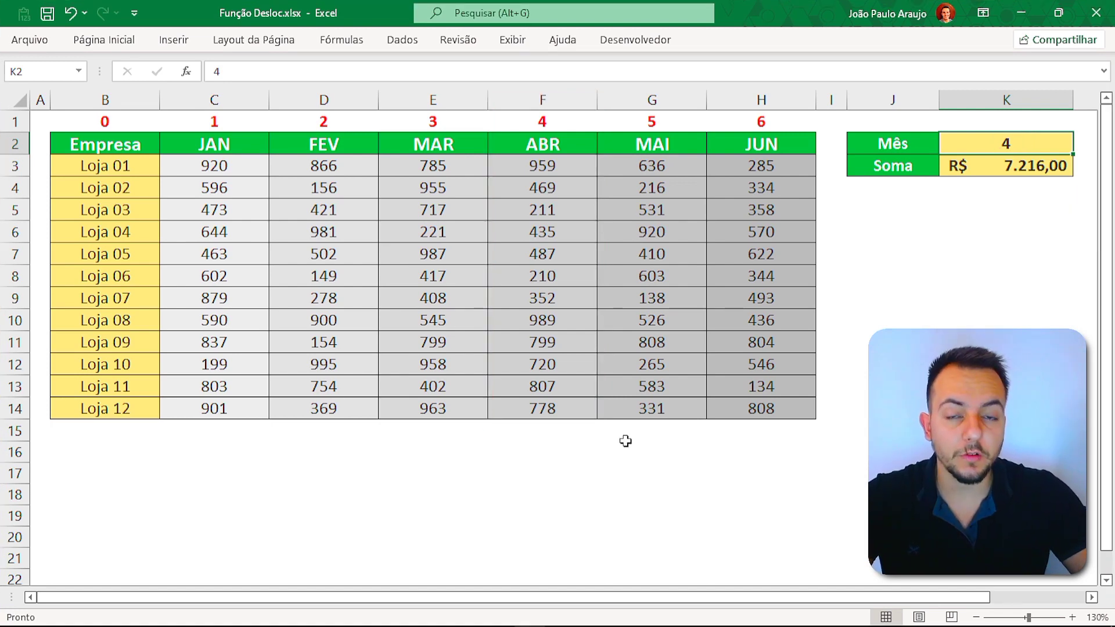
Step: Empty the month cell K2 and copy it over K3 to remove the existing sum formula
key("Delete")
key("ctrl+c")
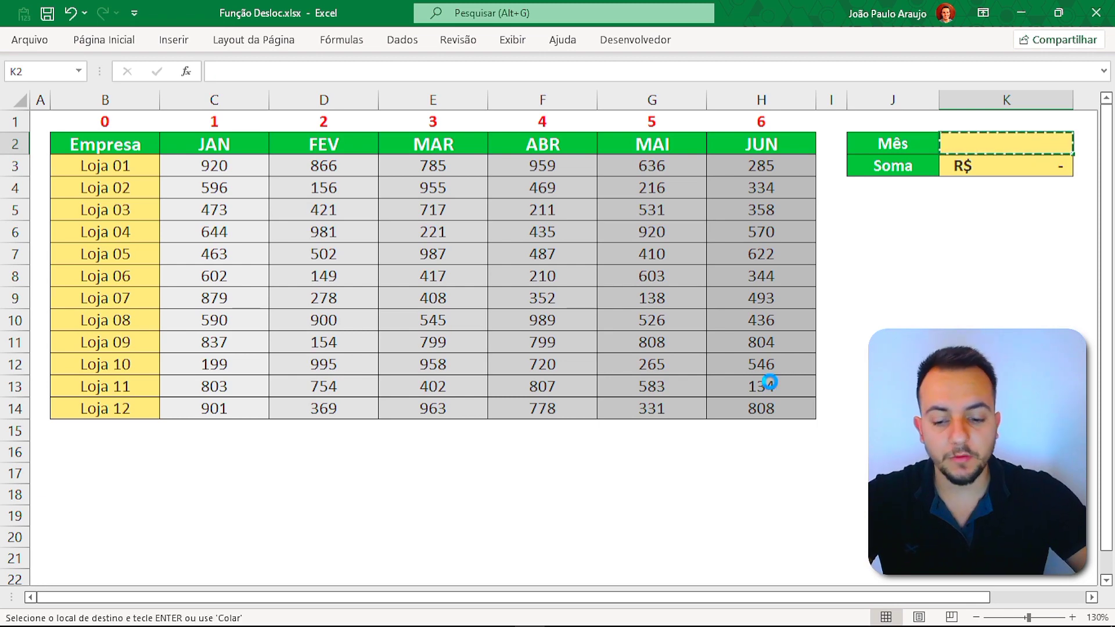
key("Down")
key("ctrl+v")
key("Escape")
left_click(545, 469)
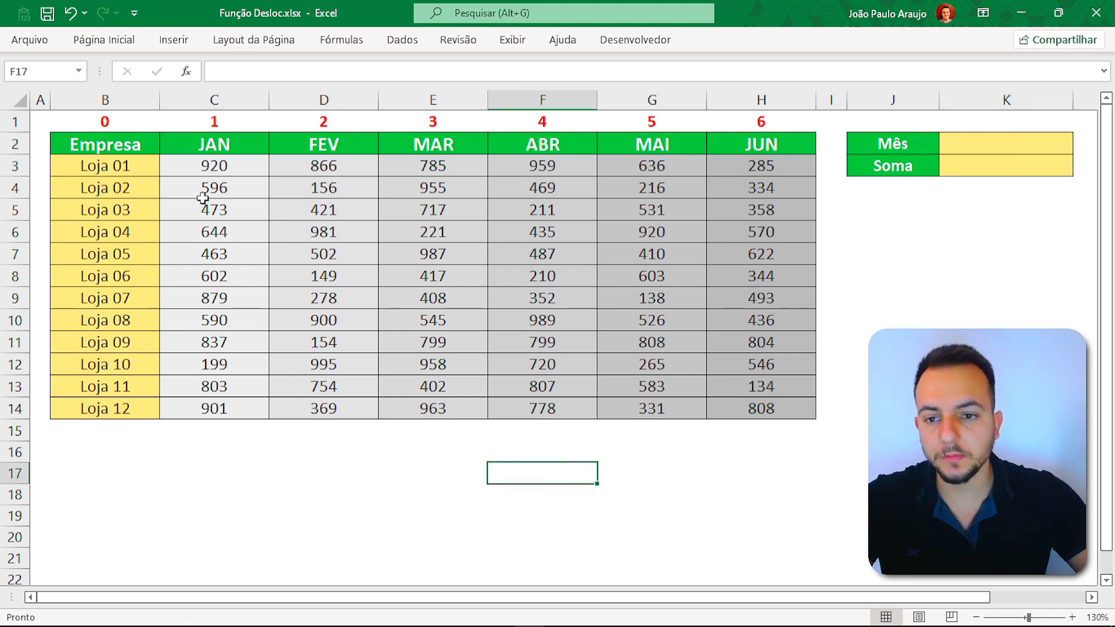
key("ctrl+2")
left_click_drag(56, 96, 155, 143)
left_click_drag(202, 115, 246, 144)
left_click_drag(285, 101, 370, 157)
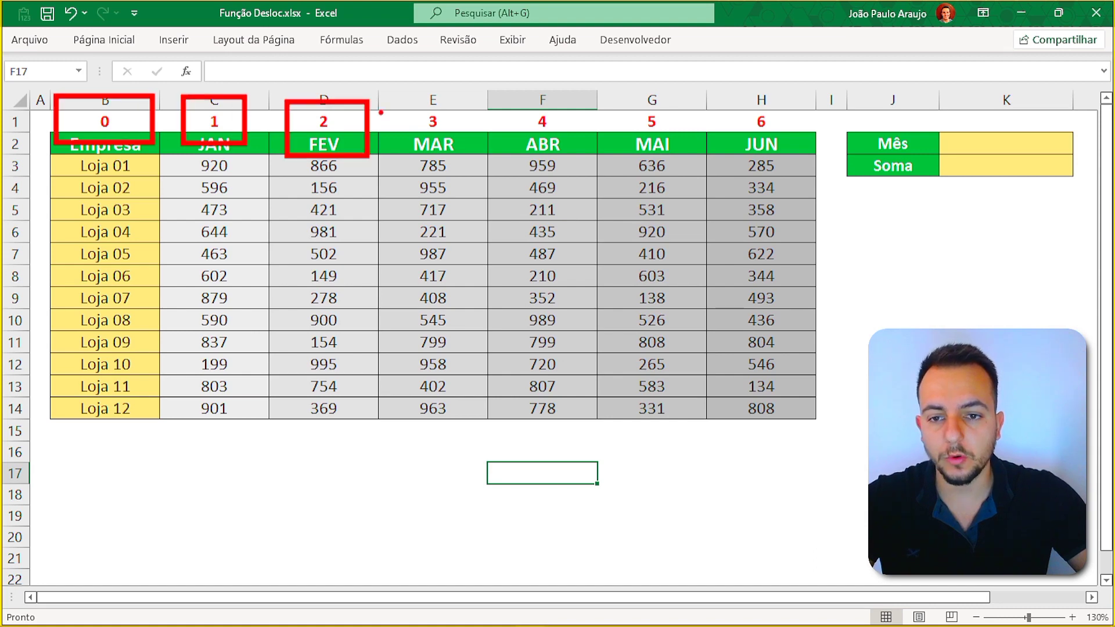
left_click_drag(399, 92, 497, 148)
key("Escape")
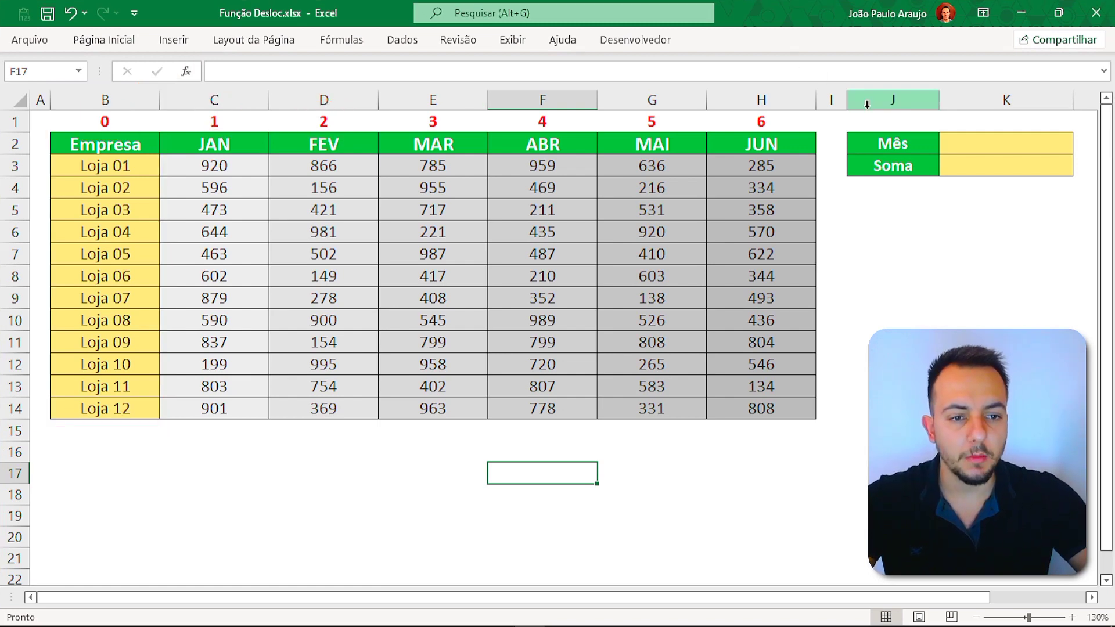
Step: Enter 2 as the month in cell K2
left_click(966, 139)
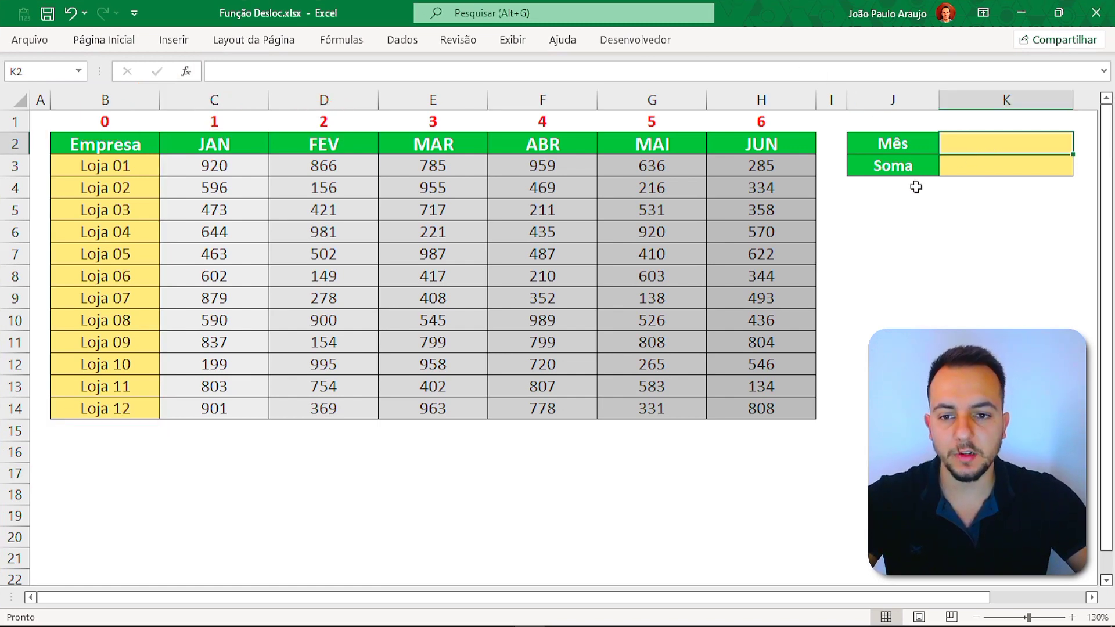
type("2")
key("Return")
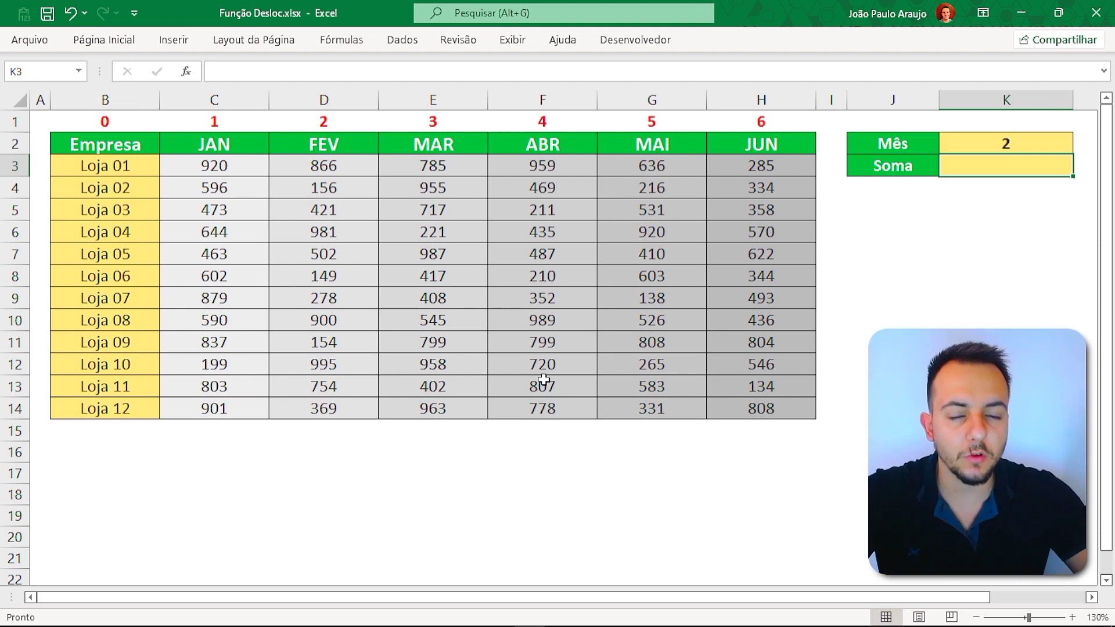
Step: Start a DESLOC formula in cell K3 with the store names in B3:B14 as its reference
type("=")
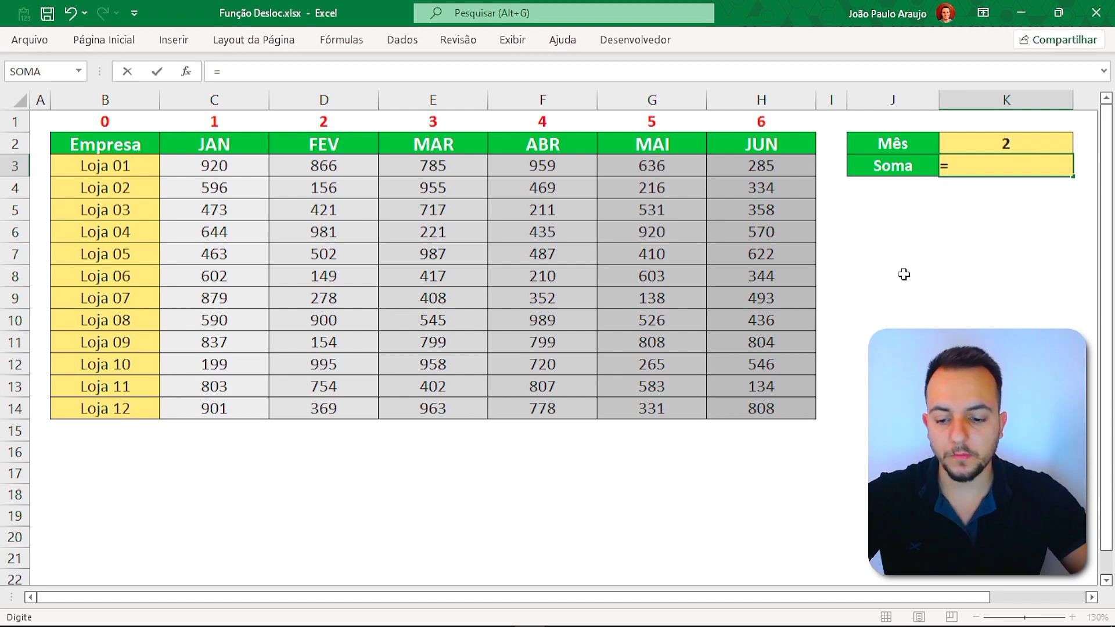
type("desl")
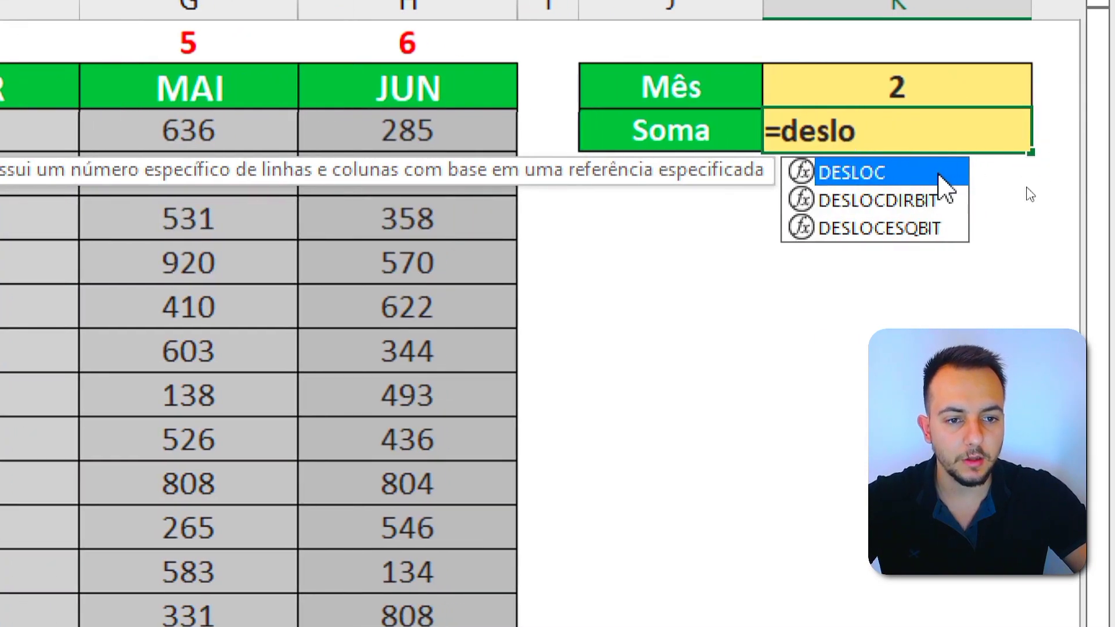
type("o")
double_click(942, 183)
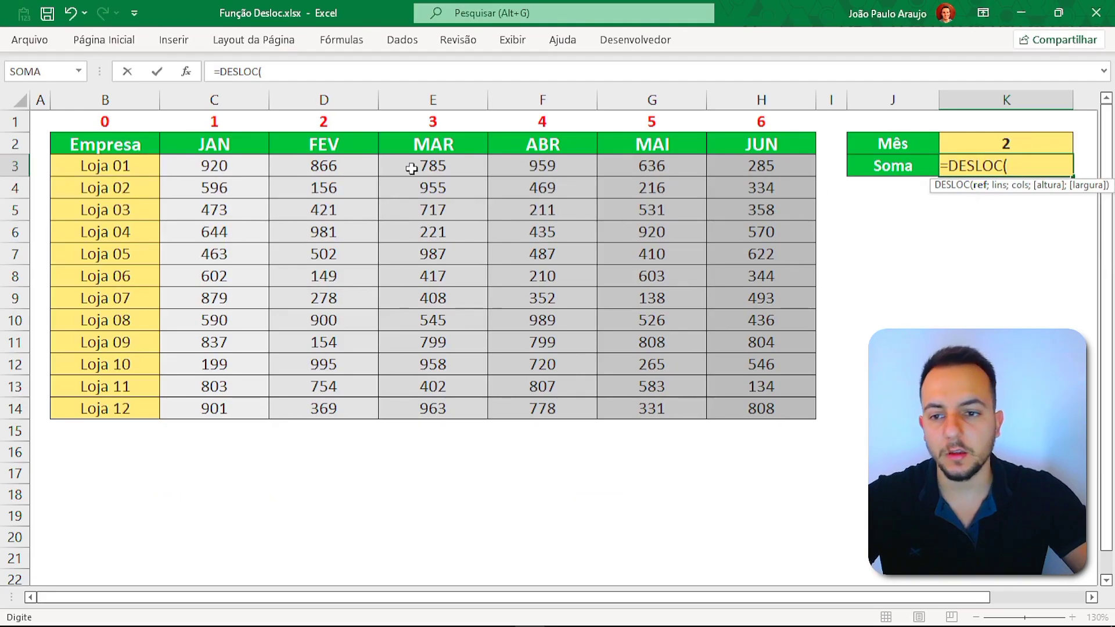
left_click_drag(131, 165, 124, 408)
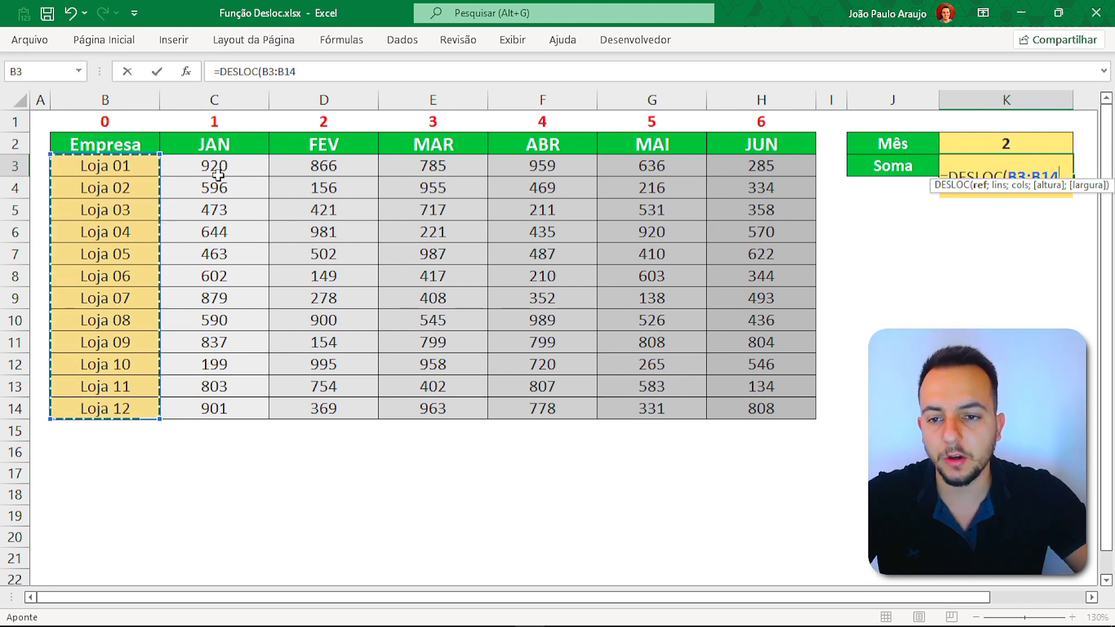
left_click_drag(218, 174, 235, 390)
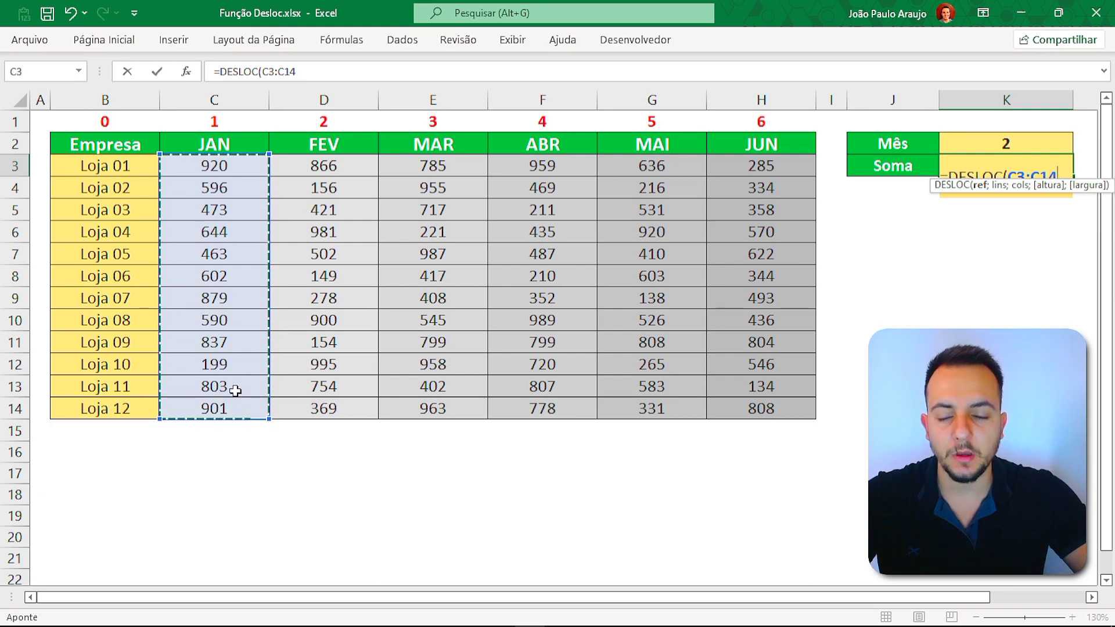
left_click_drag(115, 166, 122, 408)
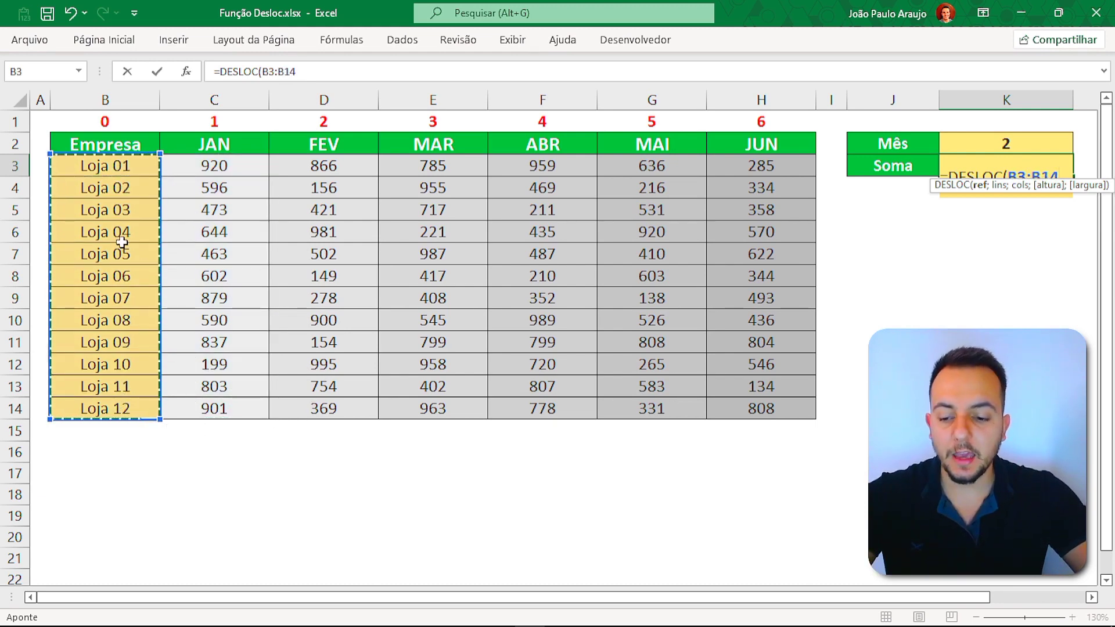
mouse_move(108, 91)
left_mouse_down()
mouse_move(80, 127)
mouse_move(133, 109)
left_mouse_up()
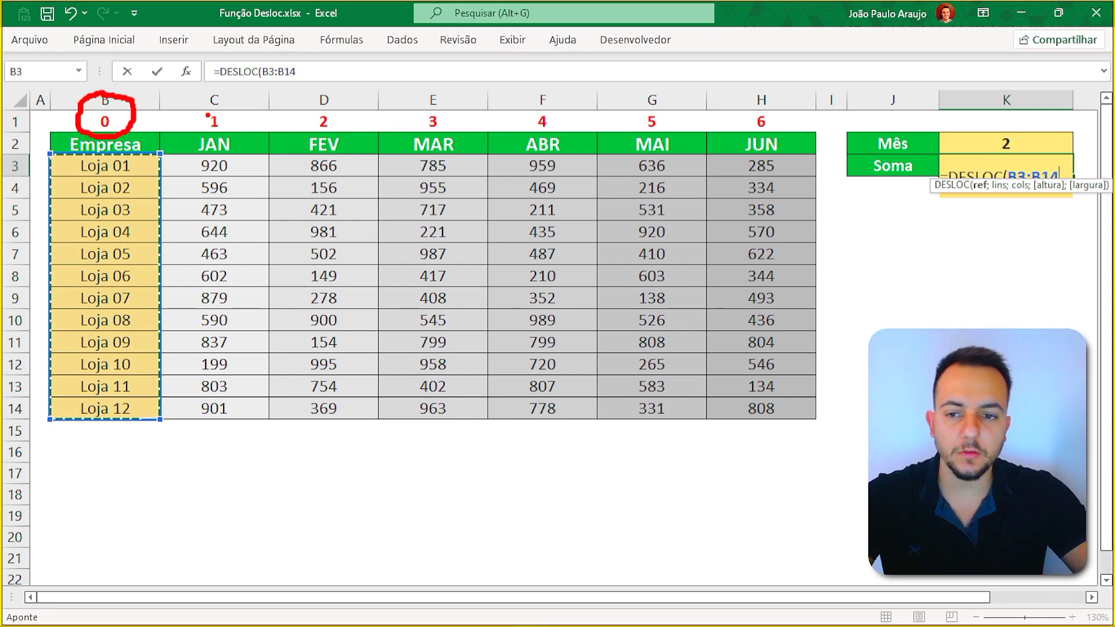
mouse_move(228, 99)
left_mouse_down()
mouse_move(179, 119)
mouse_move(243, 109)
mouse_move(230, 99)
left_mouse_up()
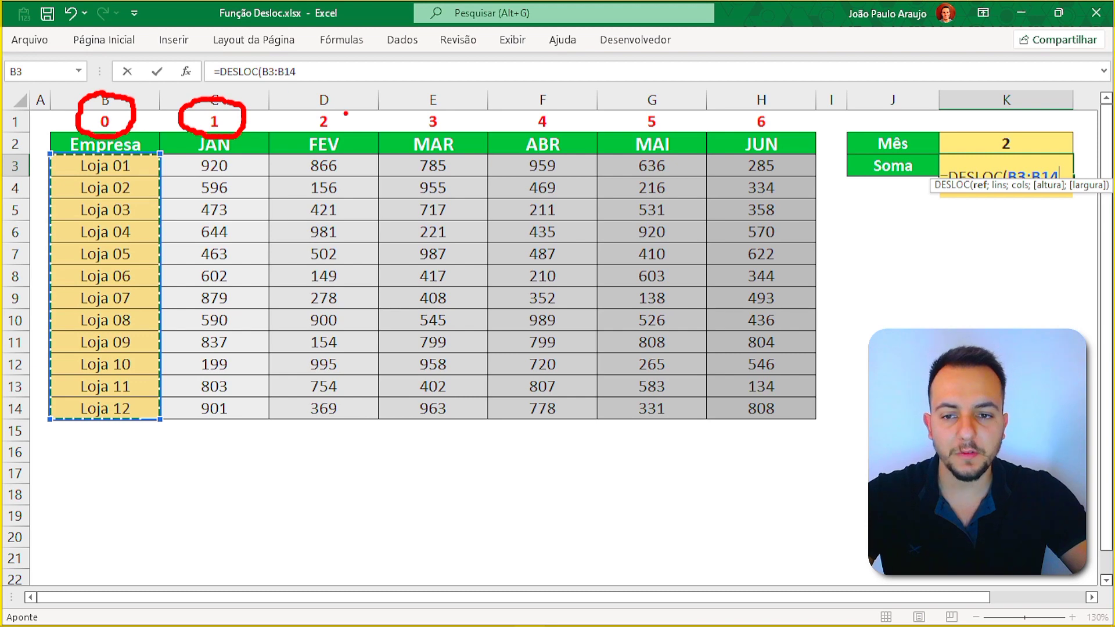
left_click_drag(302, 112, 345, 114)
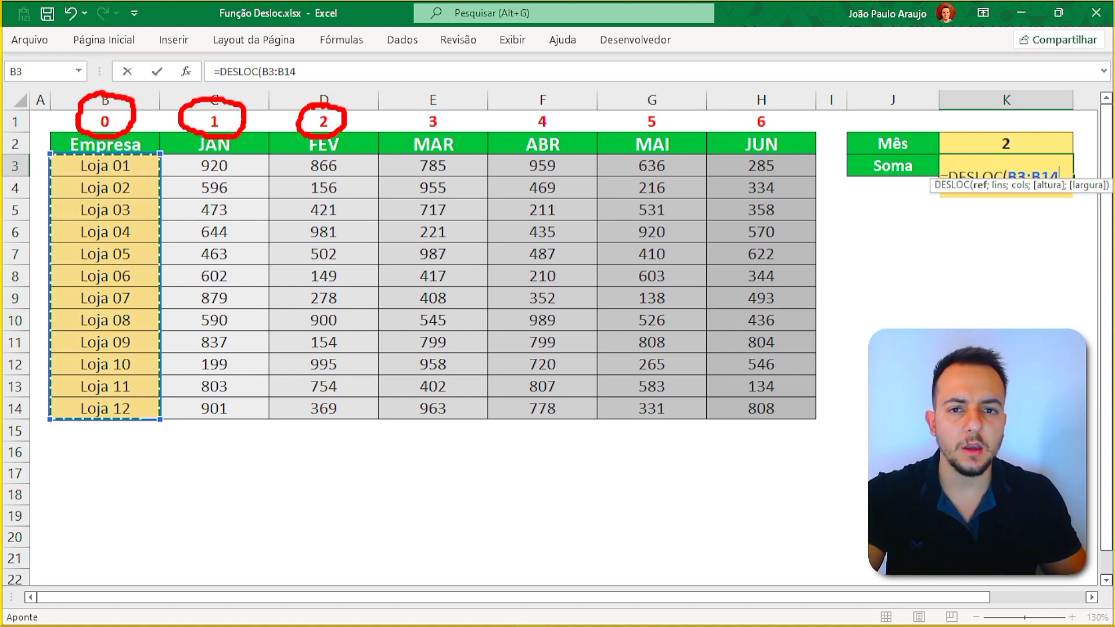
key("Escape")
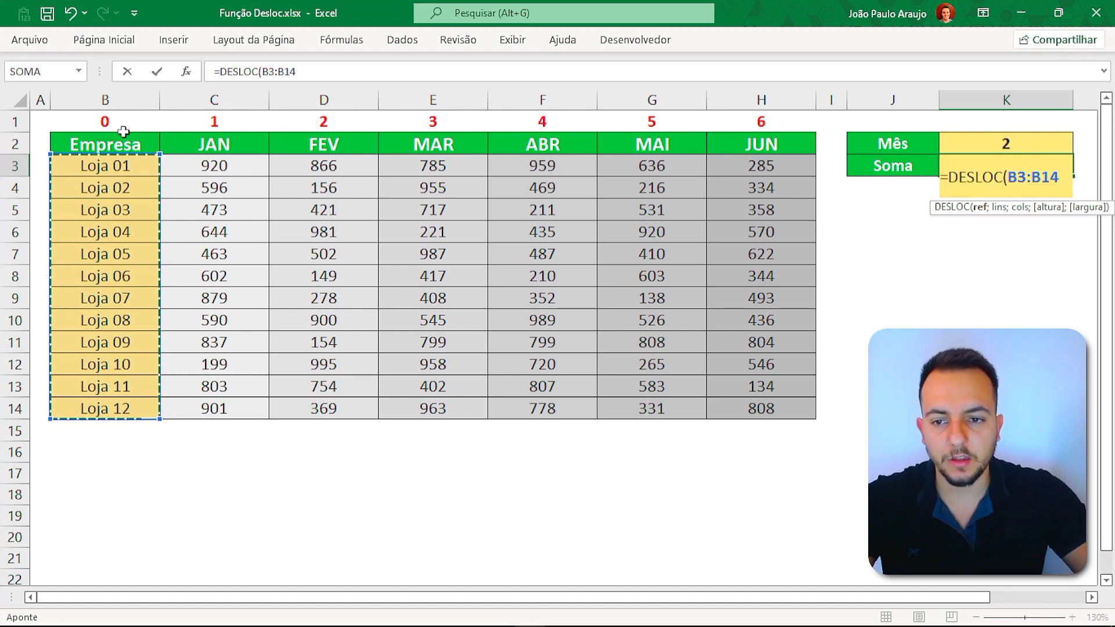
Step: Try the January values in C3:C14 as the reference of the DESLOC formula
left_click_drag(213, 168, 219, 406)
key("ctrl+2")
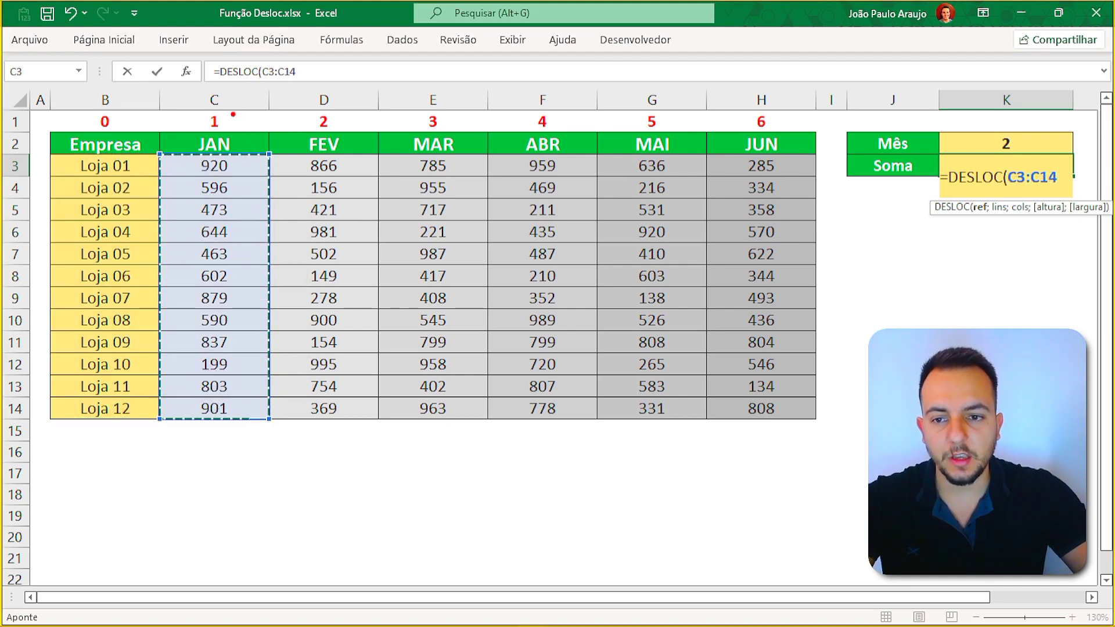
left_click_drag(243, 100, 252, 124)
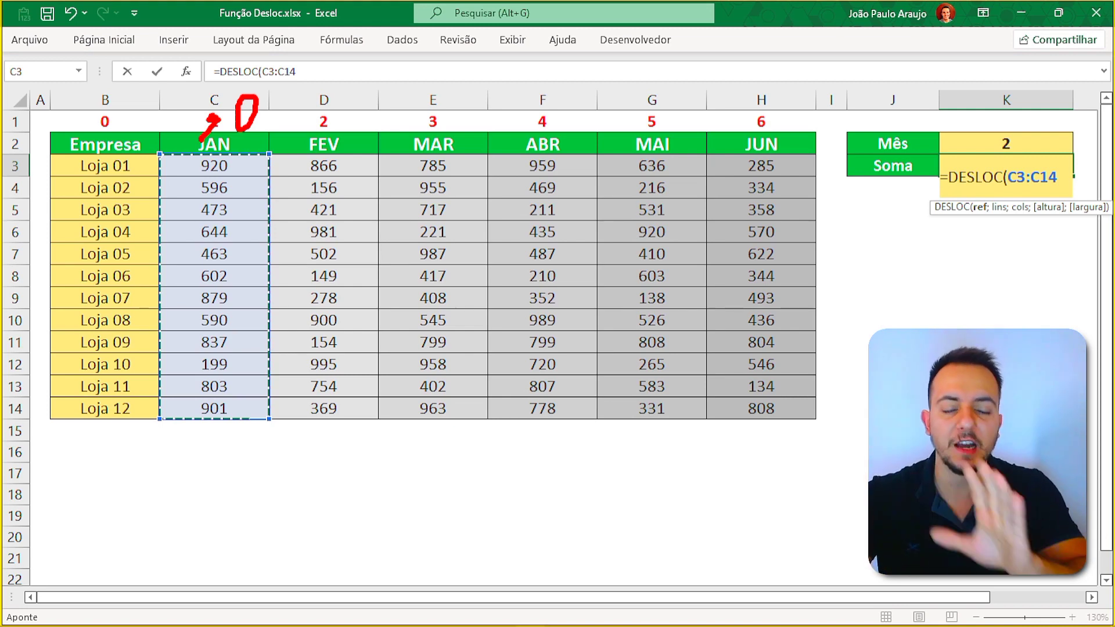
key("Escape")
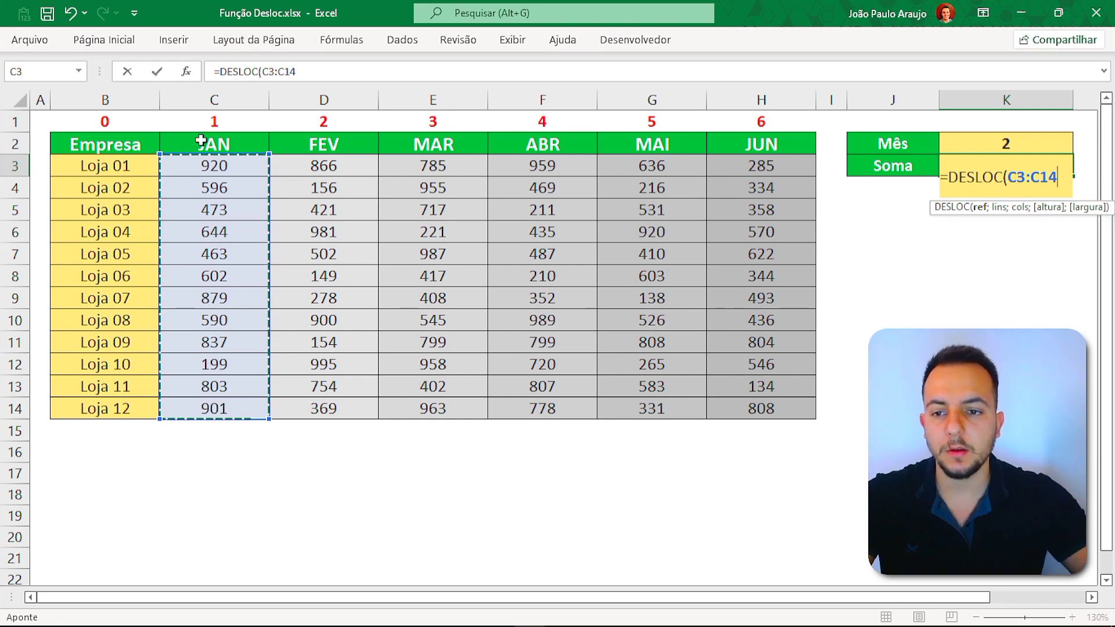
Step: Use B3:B14 as the DESLOC reference again and leave the rows argument empty, continuing to the columns argument
mouse_move(122, 167)
left_mouse_down()
mouse_move(151, 273)
mouse_move(140, 402)
left_mouse_up()
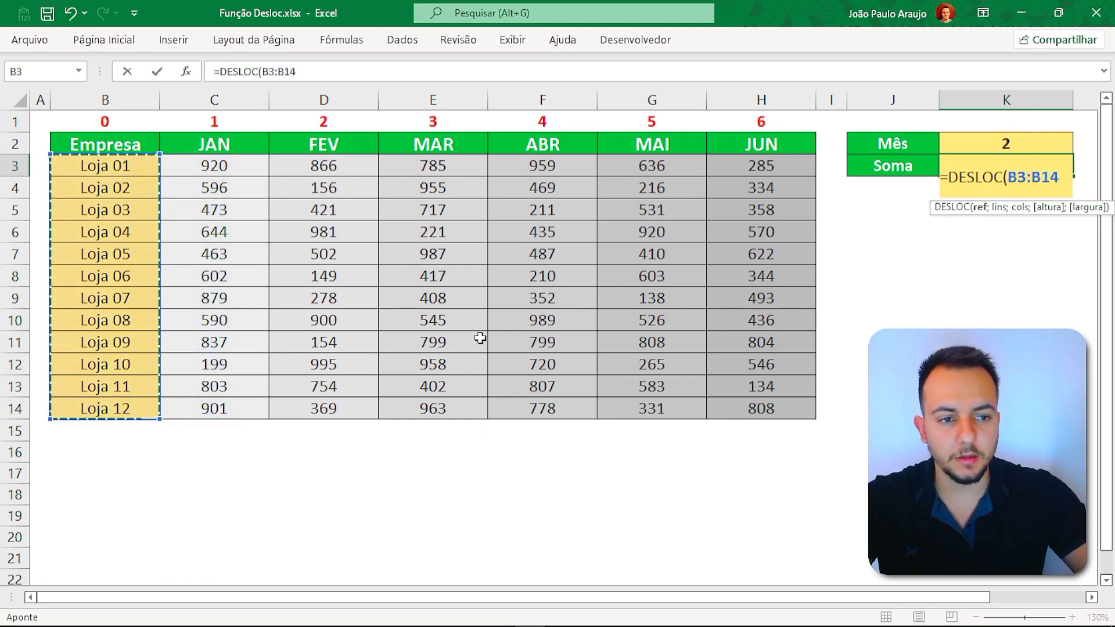
type(";")
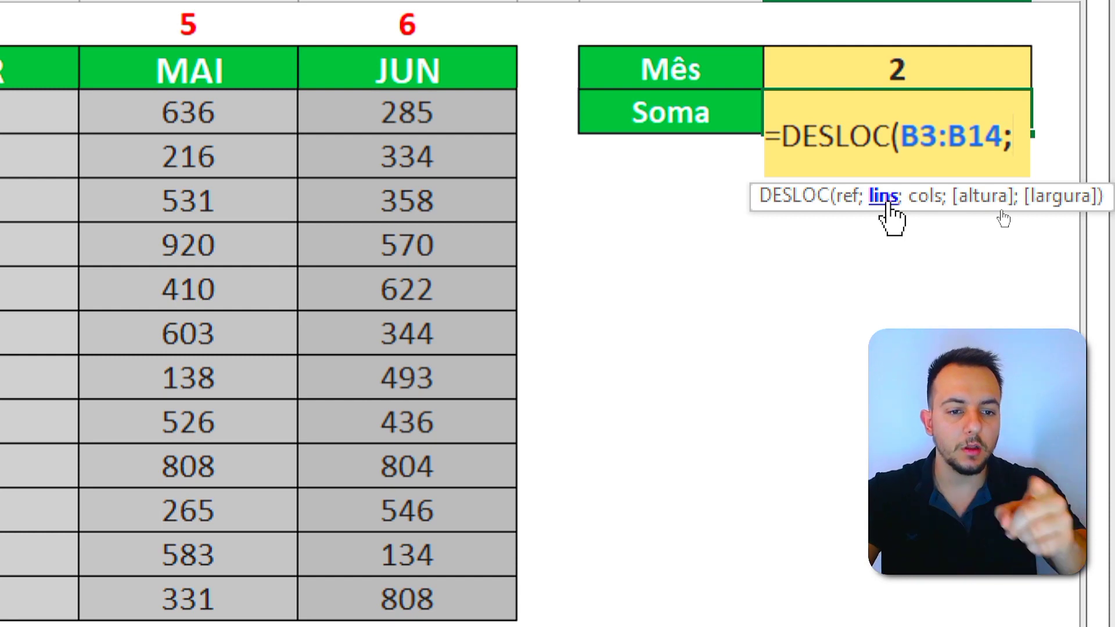
type(";")
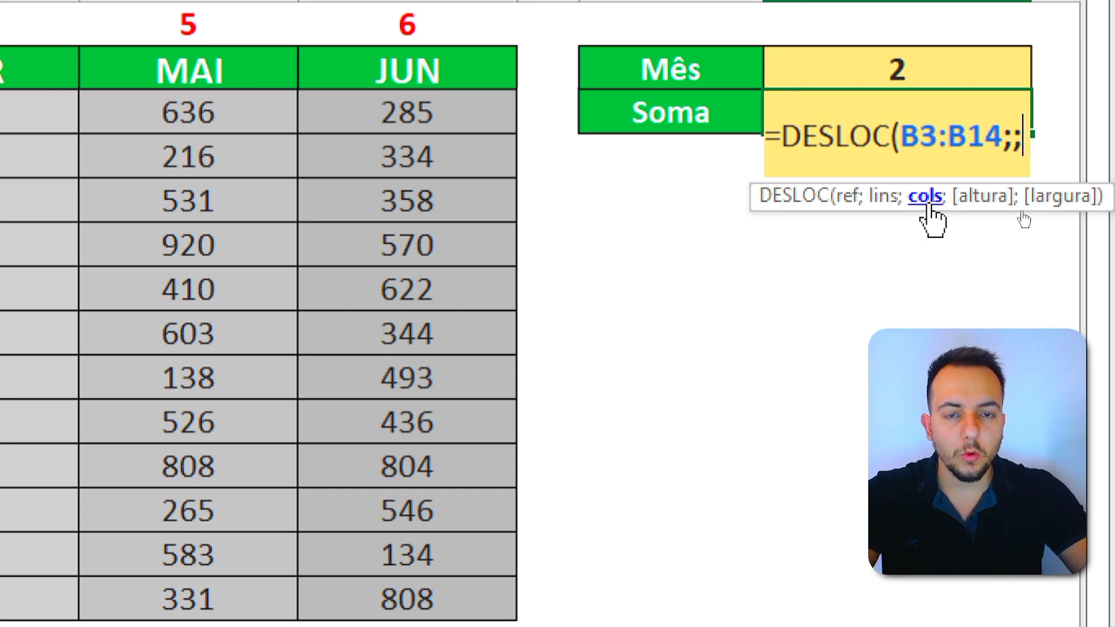
Step: Try the column offsets 0, 1, 2 and 3 in the DESLOC formula, removing each one
type("0")
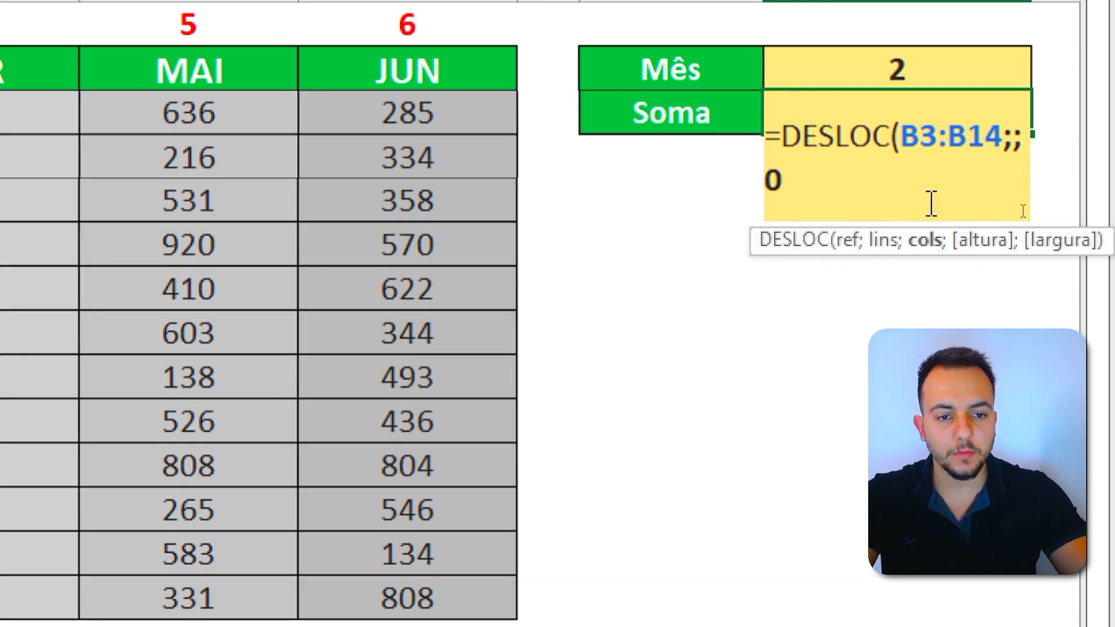
key("BackSpace")
type("1")
key("BackSpace")
type("2")
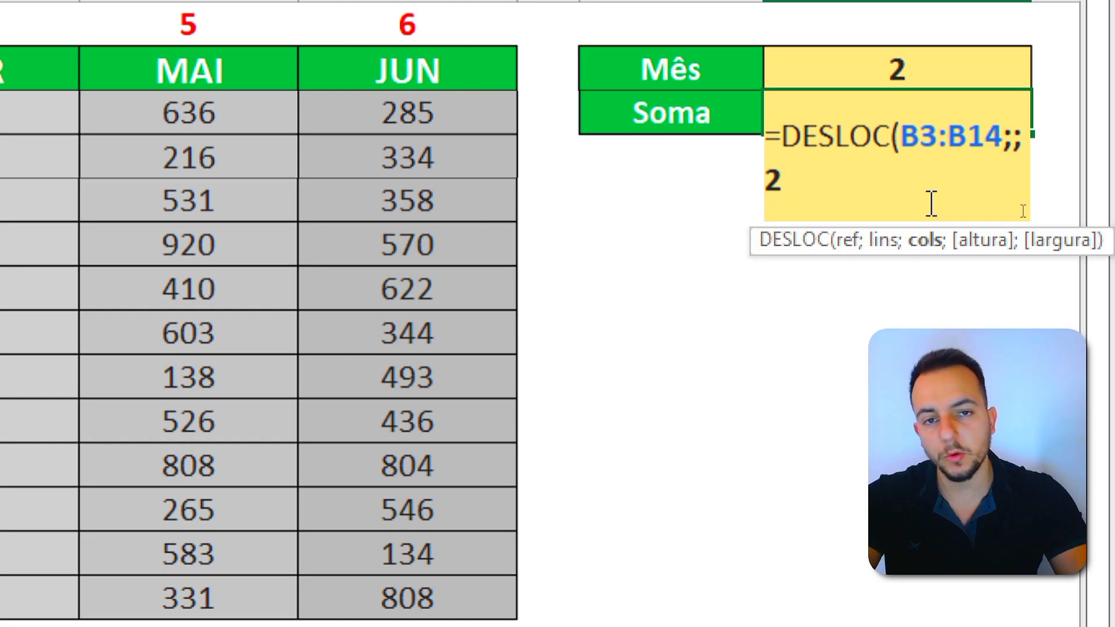
key("BackSpace")
type("3")
key("BackSpace")
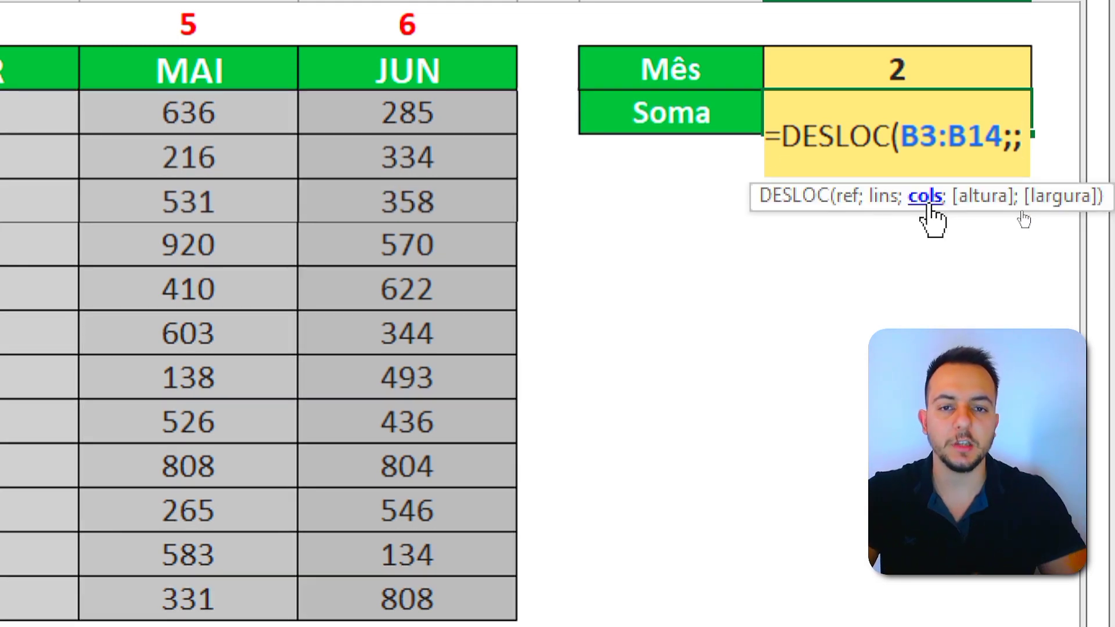
Step: Use the month number in K2 as the columns argument and complete the DESLOC formula in K3
left_click(895, 69)
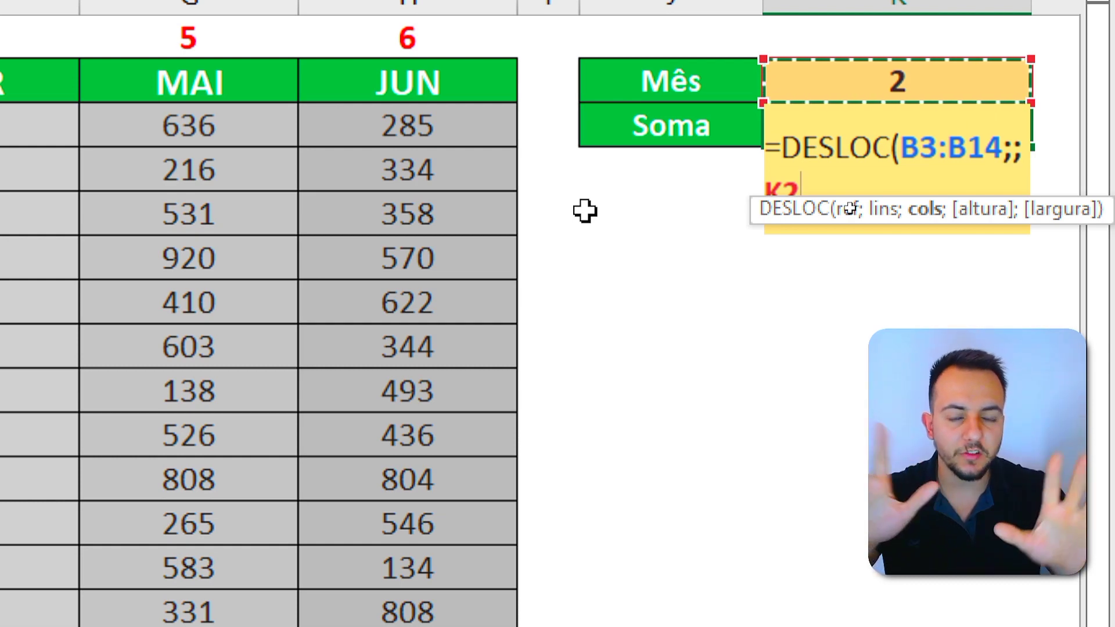
key("Return")
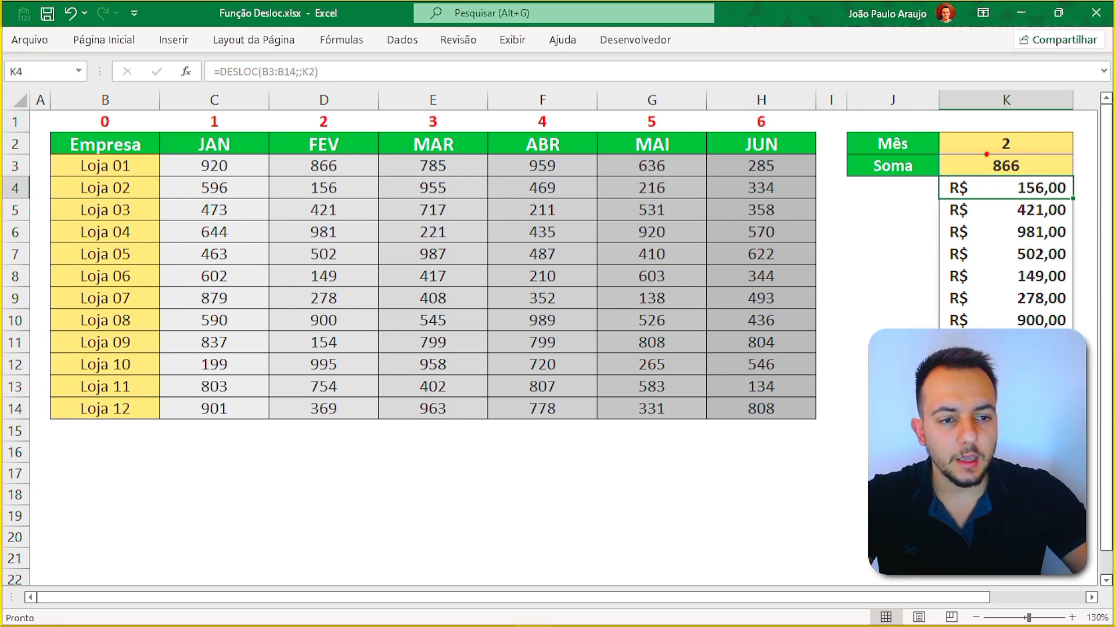
Step: Compare the DESLOC results in column K with the February values, marking matching entries with red boxes and arrows
mouse_move(940, 153)
left_mouse_down()
mouse_move(1021, 242)
mouse_move(1075, 329)
left_mouse_up()
left_click_drag(1020, 138, 1065, 117)
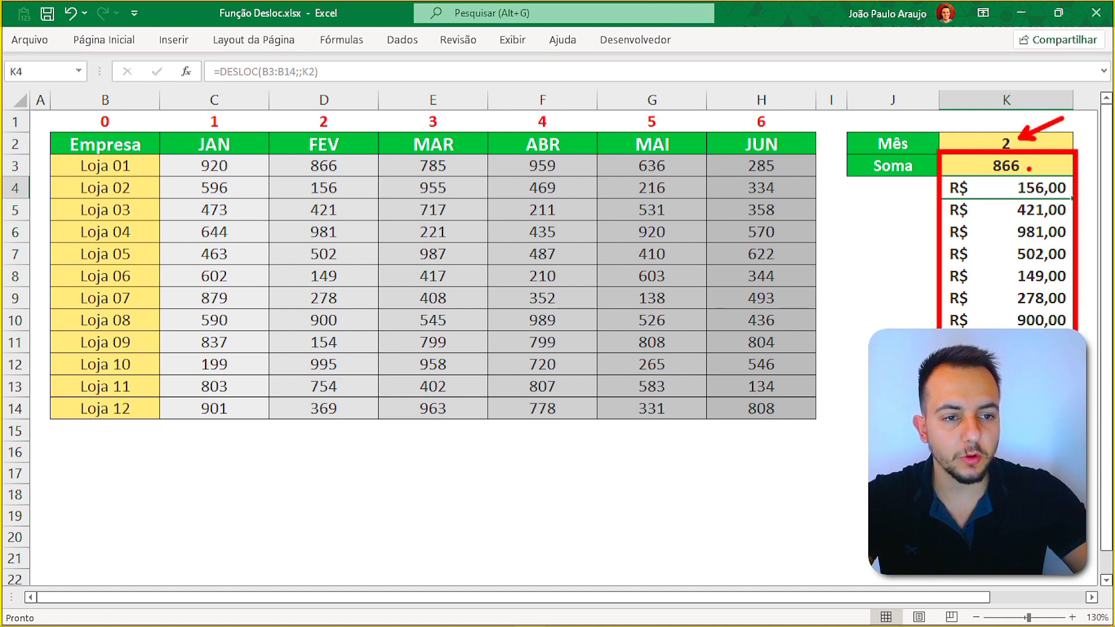
key("ctrl+z")
mouse_move(267, 154)
left_mouse_down()
mouse_move(370, 244)
mouse_move(381, 430)
left_mouse_up()
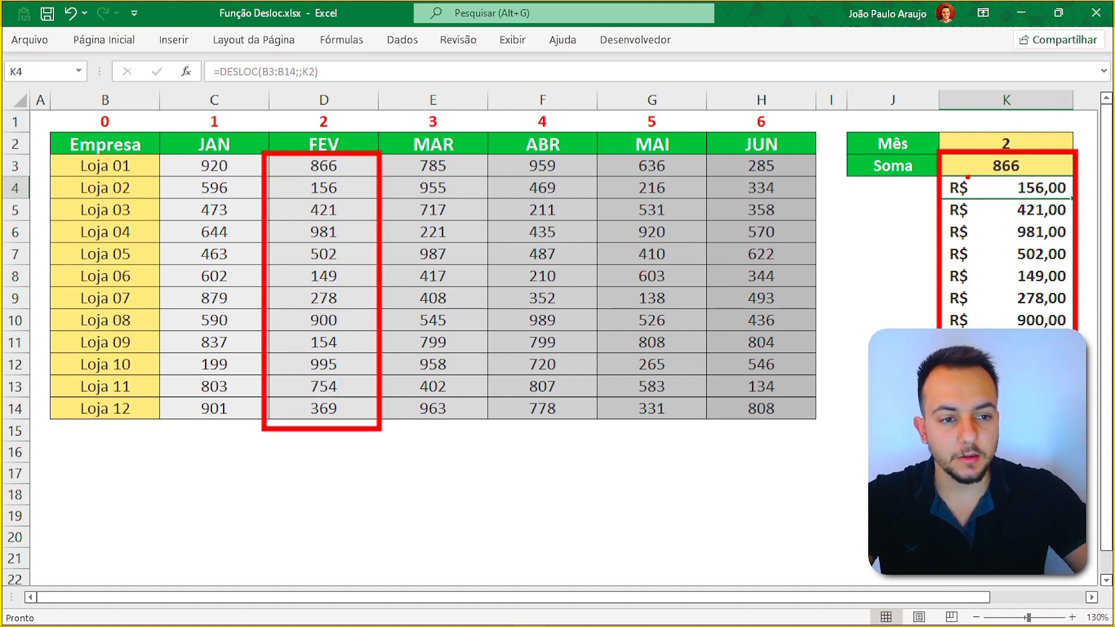
left_click_drag(930, 168, 980, 168)
left_click_drag(353, 190, 440, 187)
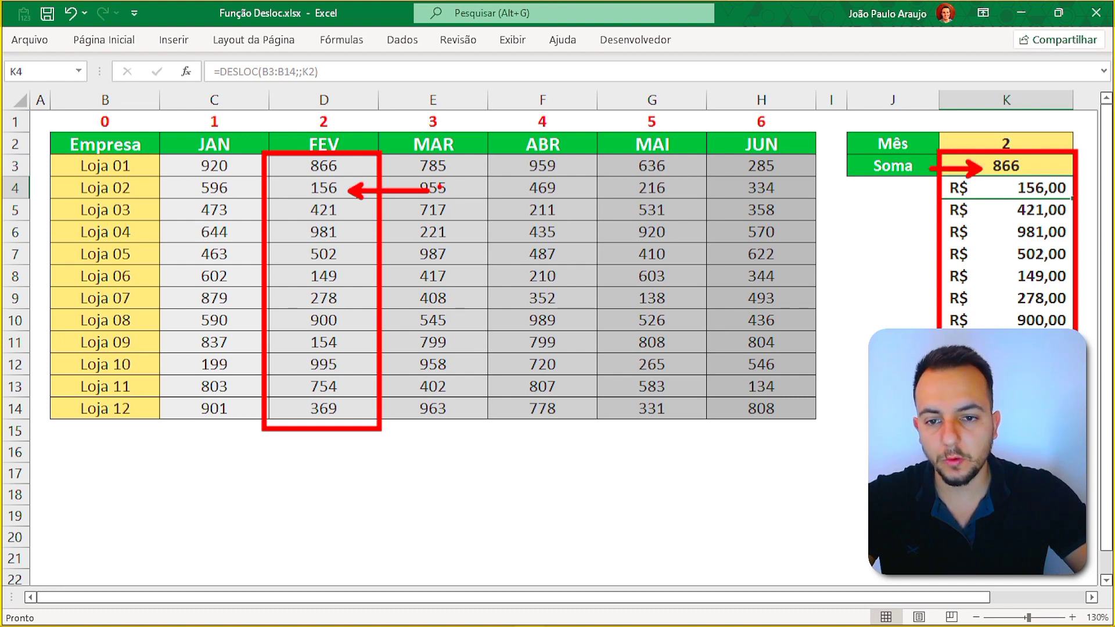
left_click_drag(995, 190, 925, 183)
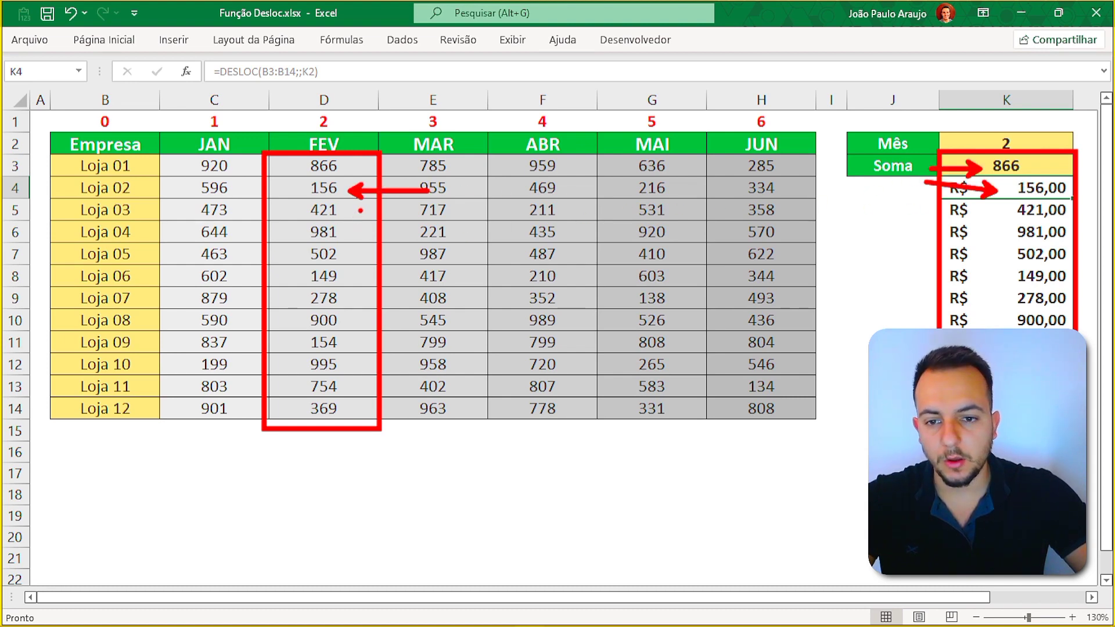
left_click_drag(360, 211, 467, 209)
left_click_drag(995, 215, 927, 214)
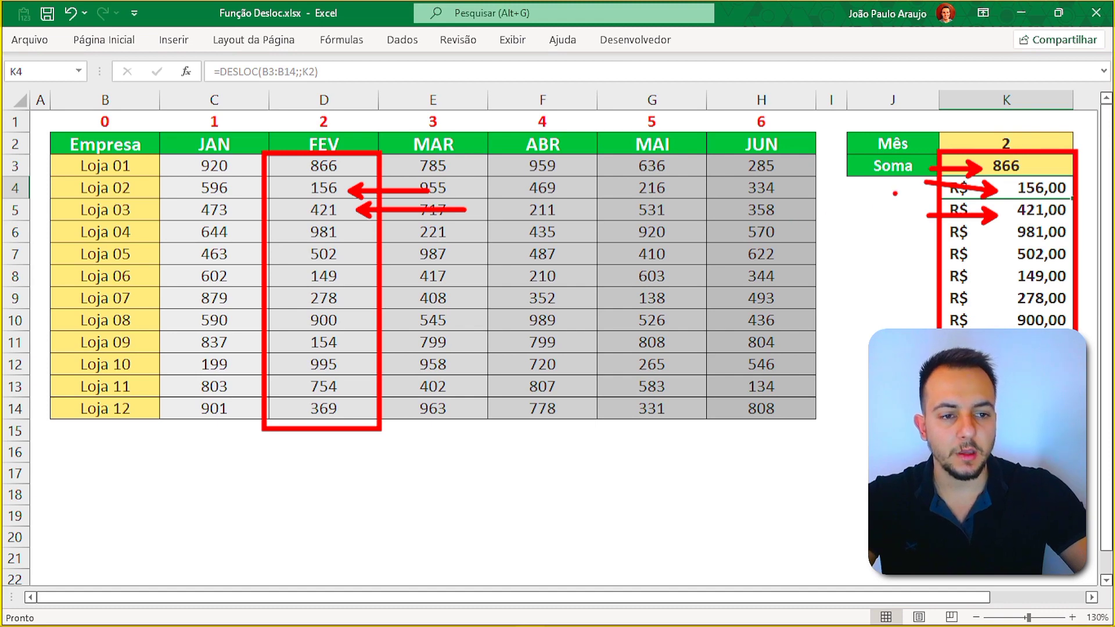
key("Escape")
Step: Set the month in K2 to 1 and compare the results from K3 down with the January column
key("Up")
key("Up")
type("1")
key("ctrl+Return")
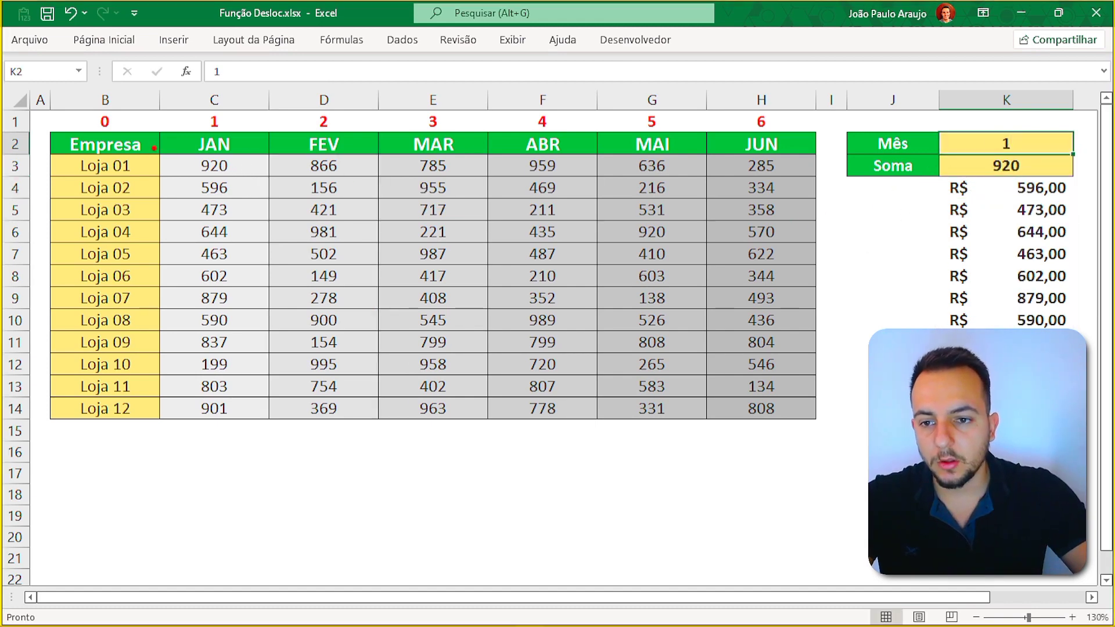
mouse_move(152, 146)
left_mouse_down()
mouse_move(272, 356)
mouse_move(271, 416)
left_mouse_up()
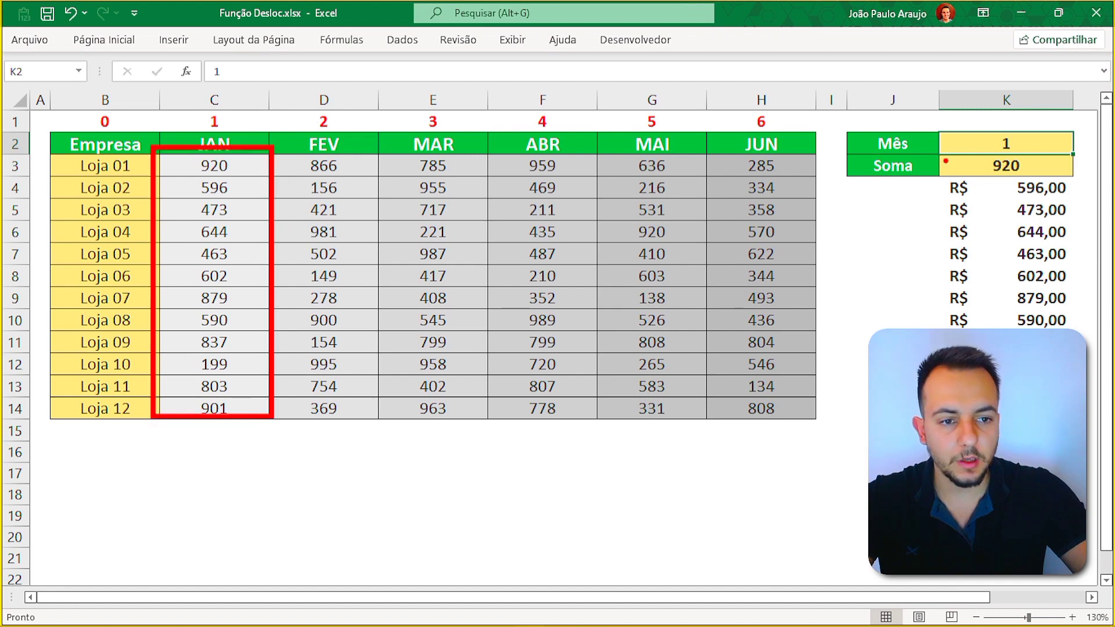
left_click_drag(941, 157, 1071, 329)
key("Escape")
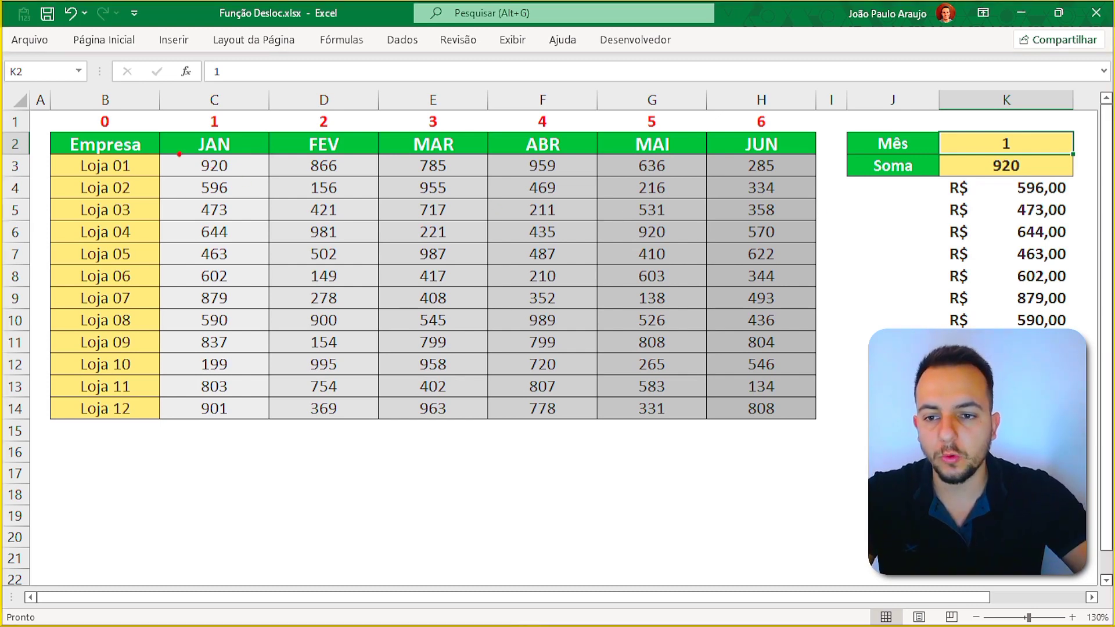
Step: Outline the sales figures in C3:H14 in red and draw arrows toward the February and March columns
mouse_move(162, 152)
left_mouse_down()
mouse_move(490, 259)
mouse_move(819, 417)
left_mouse_up()
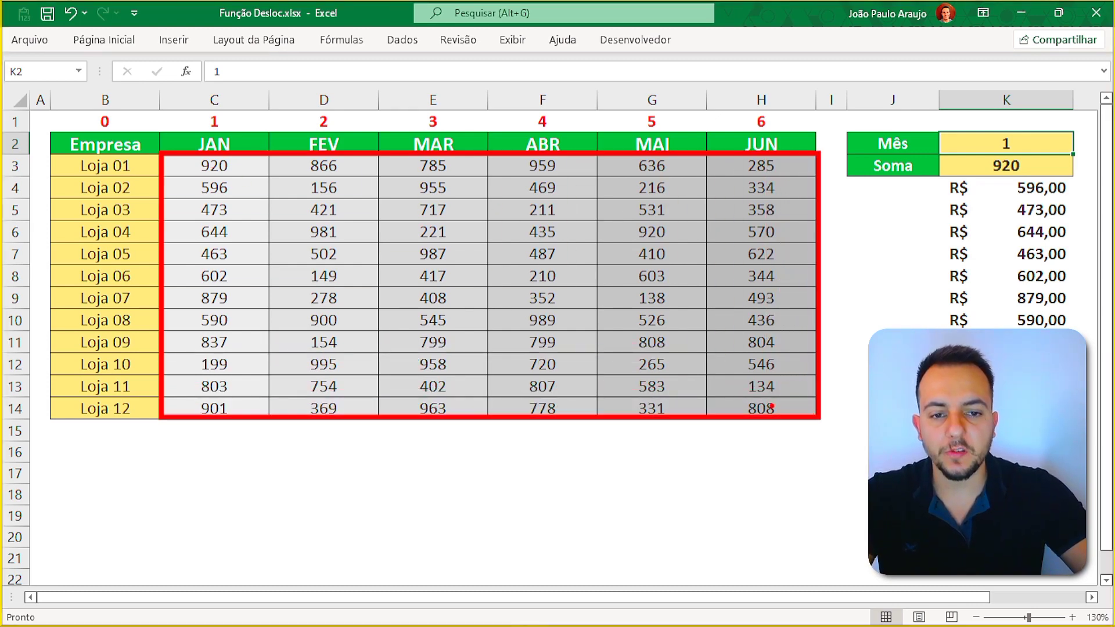
left_click_drag(326, 435, 268, 466)
left_click_drag(389, 437, 327, 481)
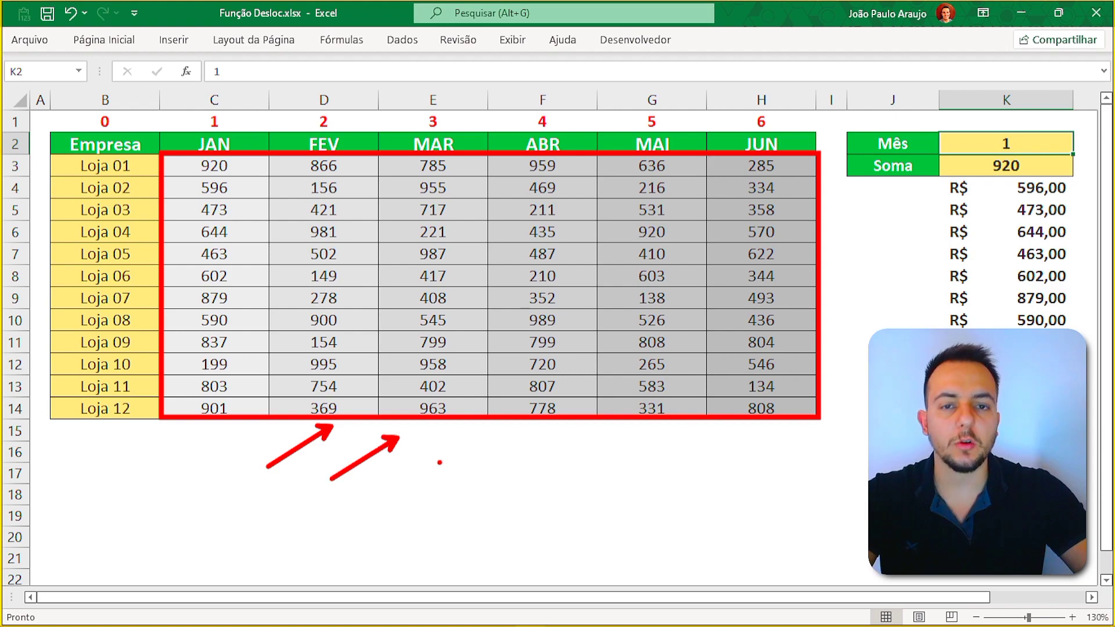
key("Escape")
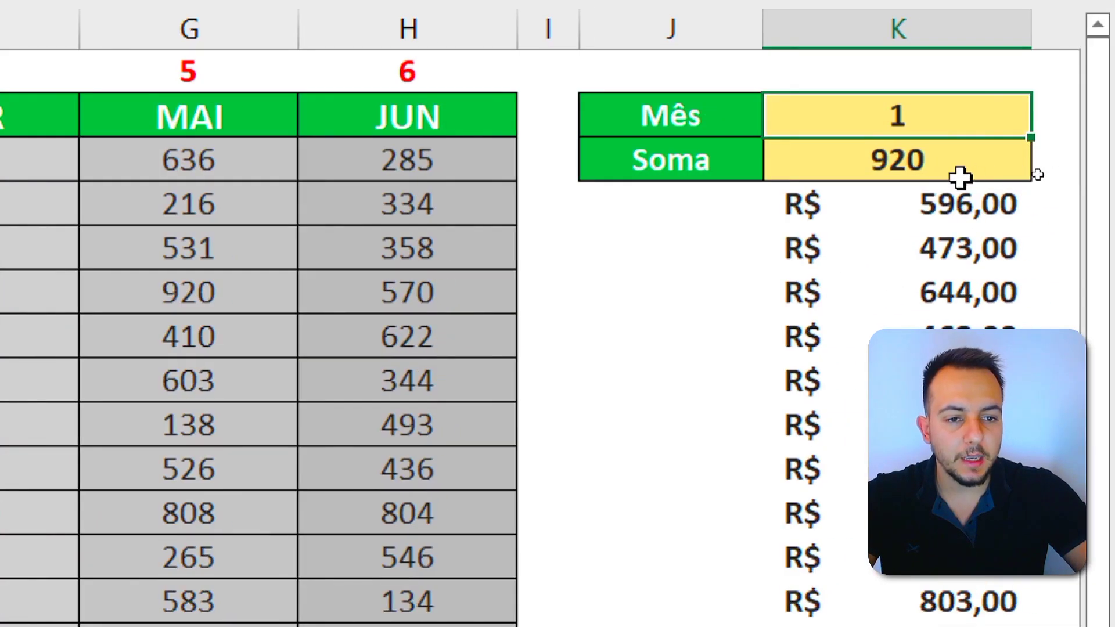
Step: Wrap the K3 formula in SOMA so that it reads =SOMA(DESLOC(B3:B14;;K2))
left_click(1027, 171)
double_click(941, 166)
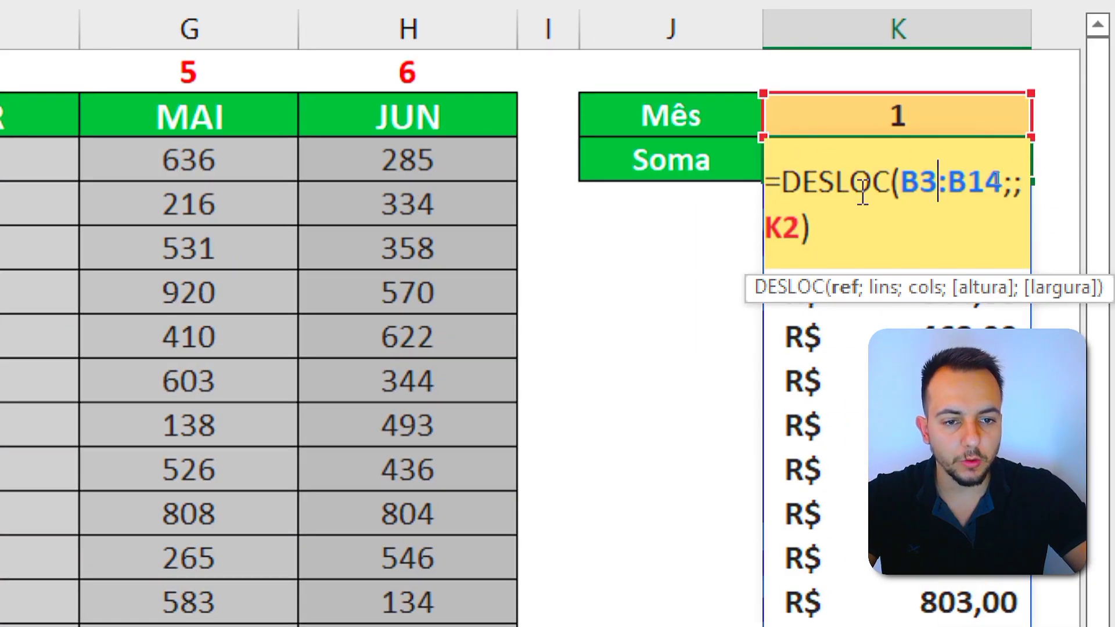
left_click(775, 185)
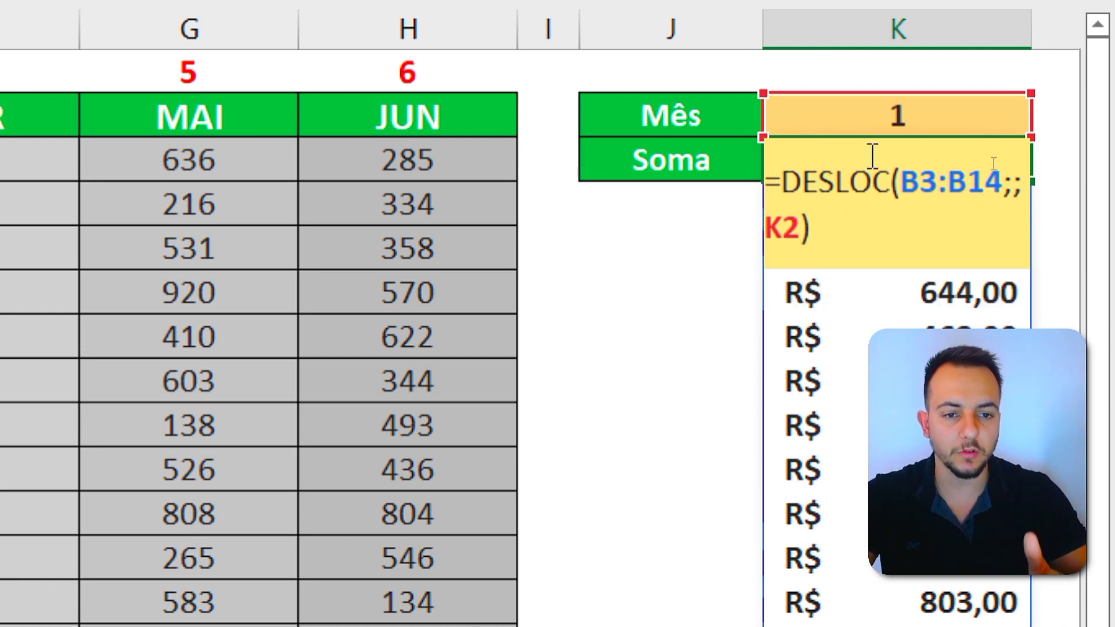
type("soma")
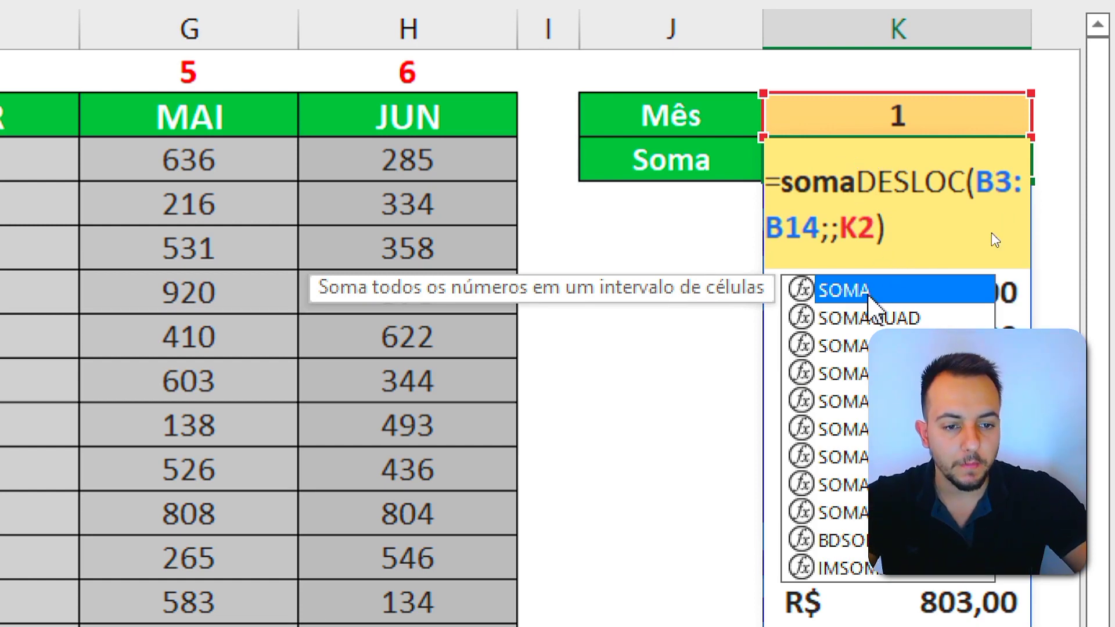
double_click(845, 292)
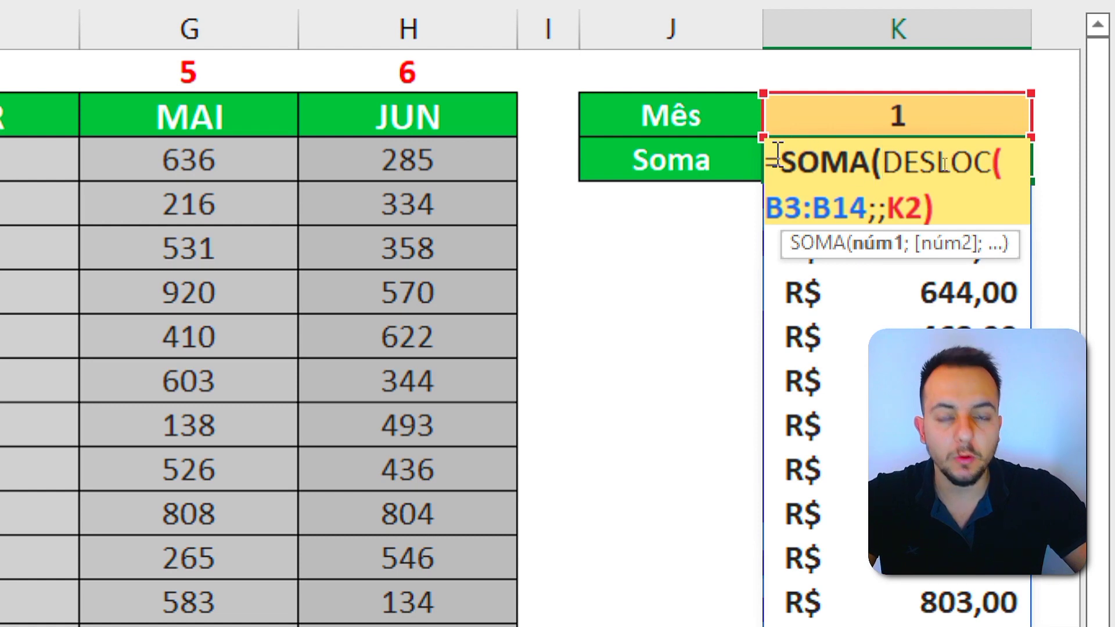
double_click(802, 156)
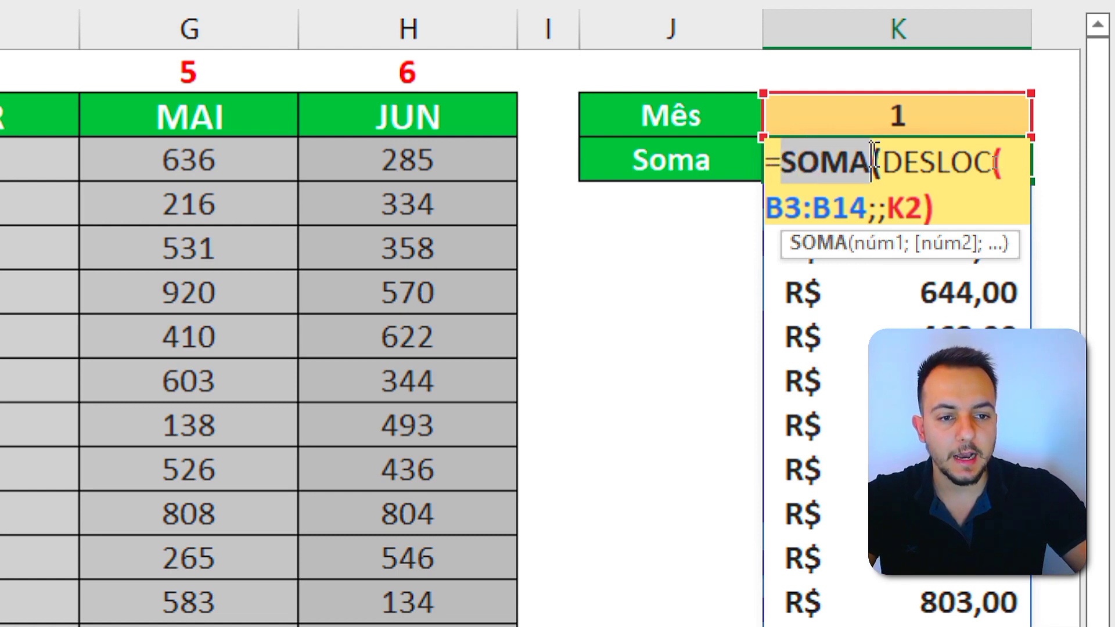
left_click(874, 160)
left_click_drag(881, 159, 951, 218)
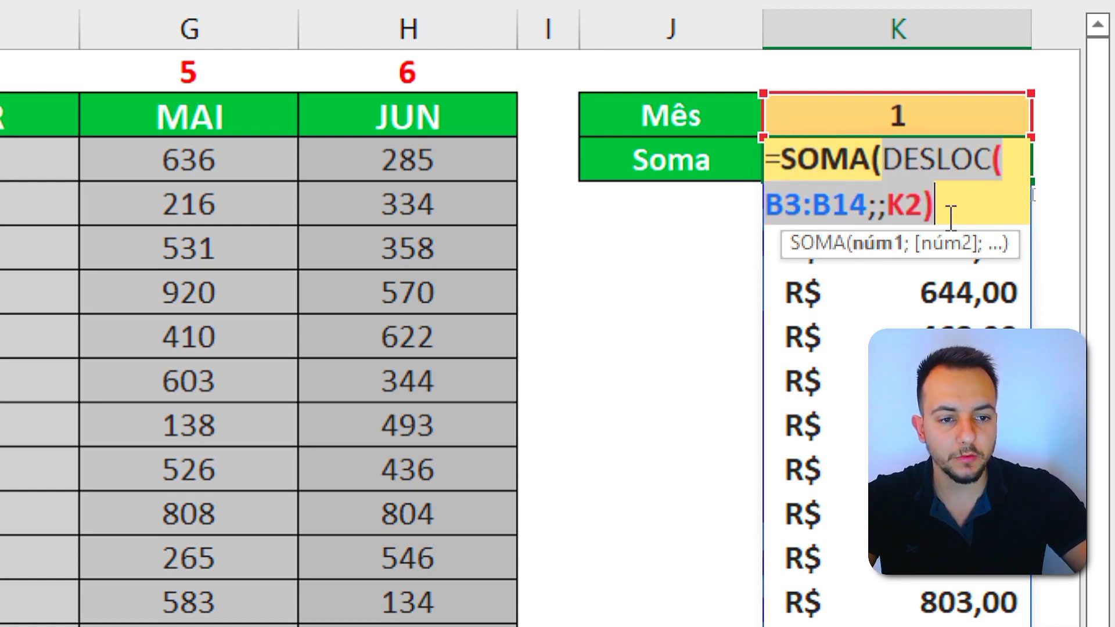
left_click(962, 212)
type(")")
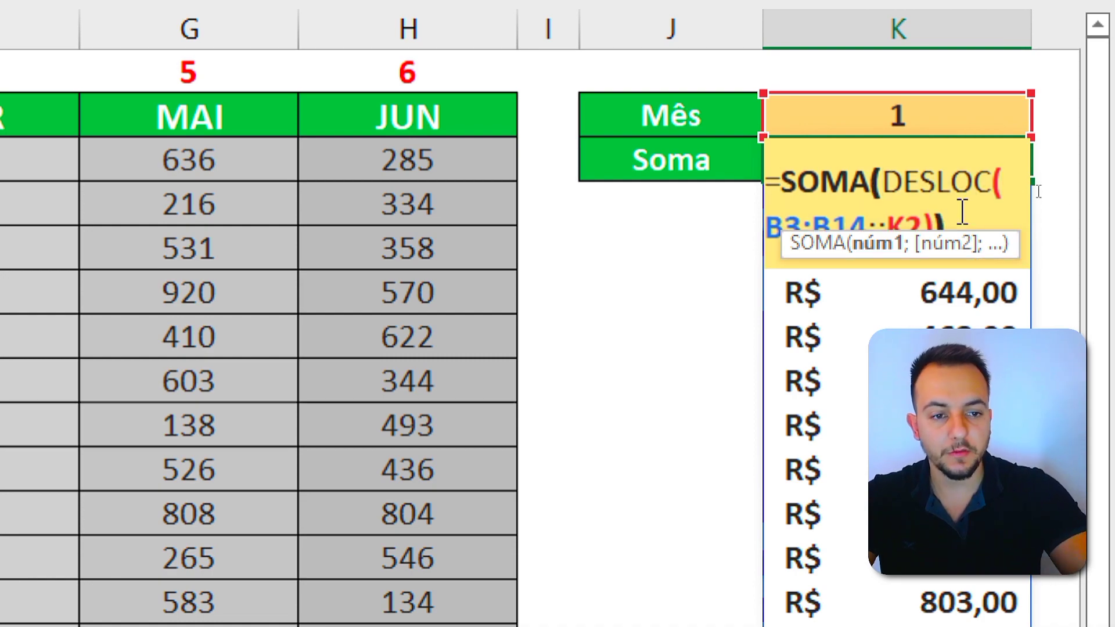
key("Return")
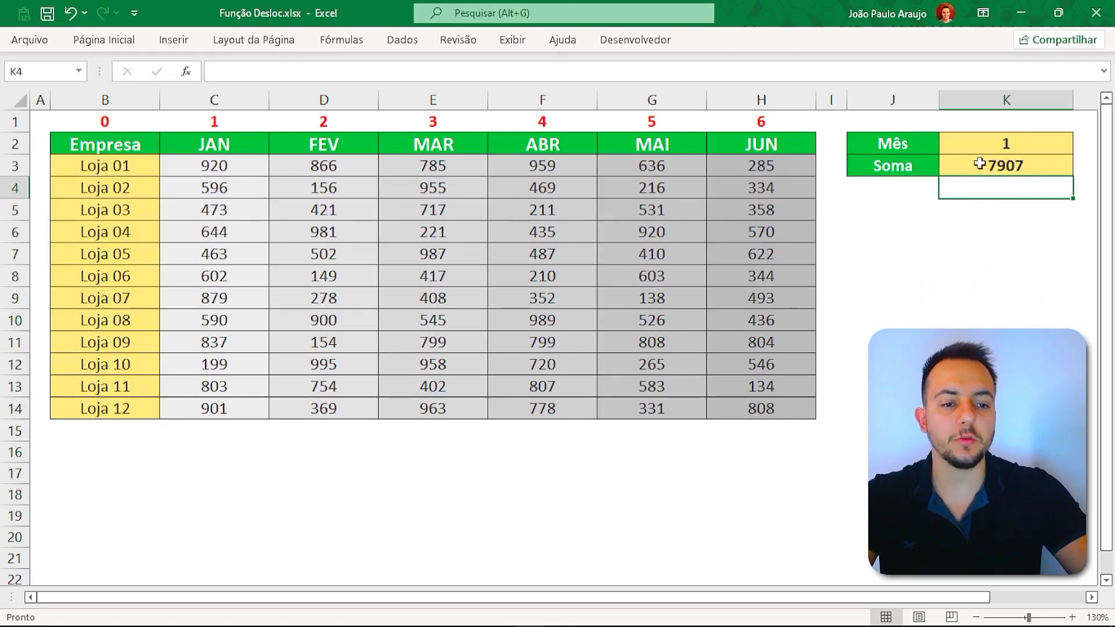
Step: Check the sum in K3 against January, boxing C3:C14 in red and handwriting 7907 beneath the column
left_click(980, 165)
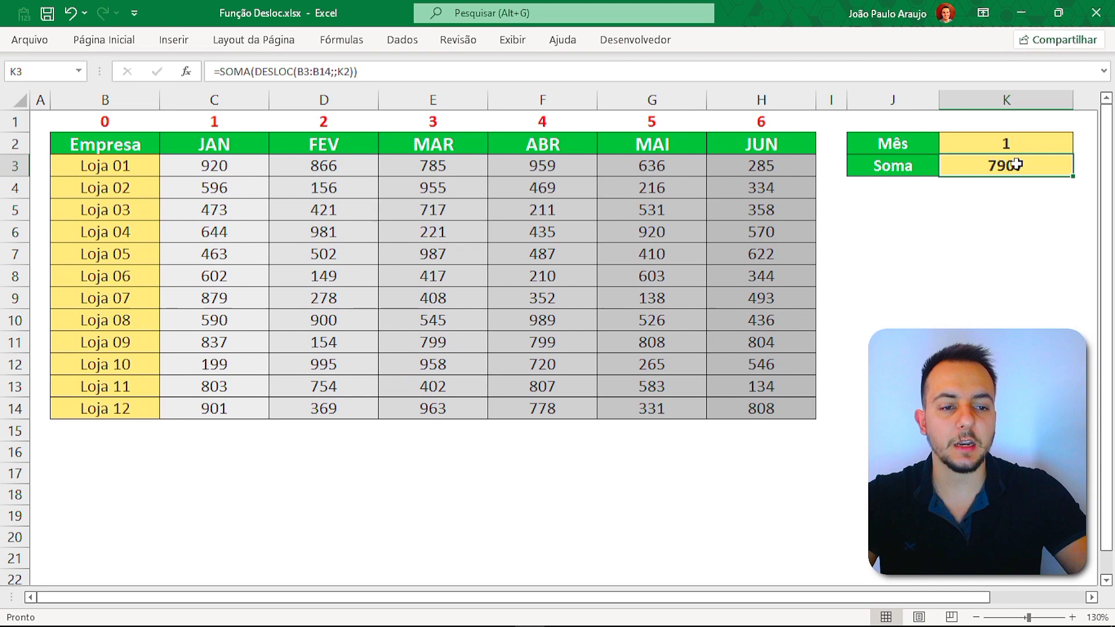
left_click(966, 206)
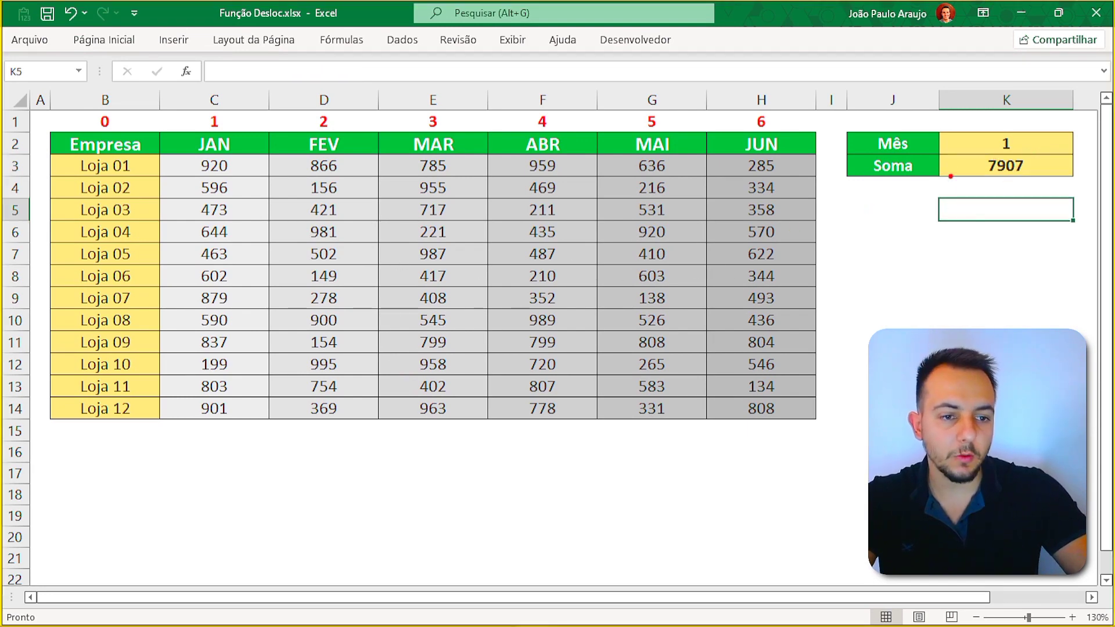
left_click_drag(160, 152, 268, 425)
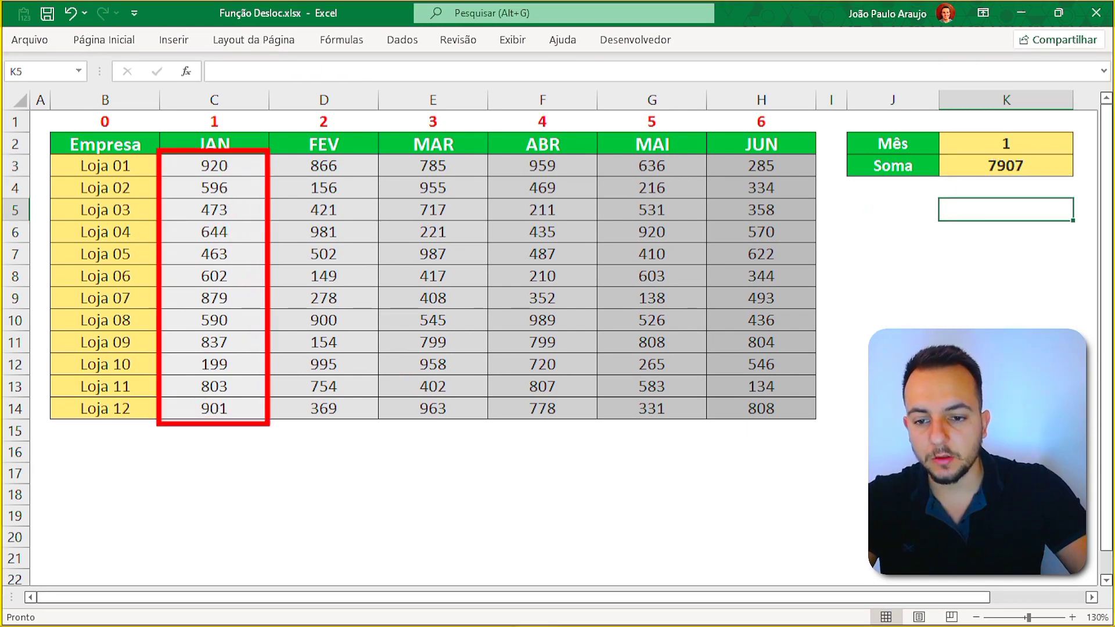
mouse_move(205, 439)
left_mouse_down()
mouse_move(129, 485)
mouse_move(177, 489)
mouse_move(152, 574)
left_mouse_up()
left_click_drag(144, 537, 187, 535)
mouse_move(202, 495)
left_mouse_down()
mouse_move(278, 550)
mouse_move(259, 494)
left_mouse_up()
mouse_move(304, 477)
left_mouse_down()
mouse_move(340, 474)
mouse_move(319, 541)
left_mouse_up()
left_click_drag(317, 507, 348, 504)
mouse_move(159, 575)
left_mouse_down()
mouse_move(311, 558)
mouse_move(350, 567)
left_mouse_up()
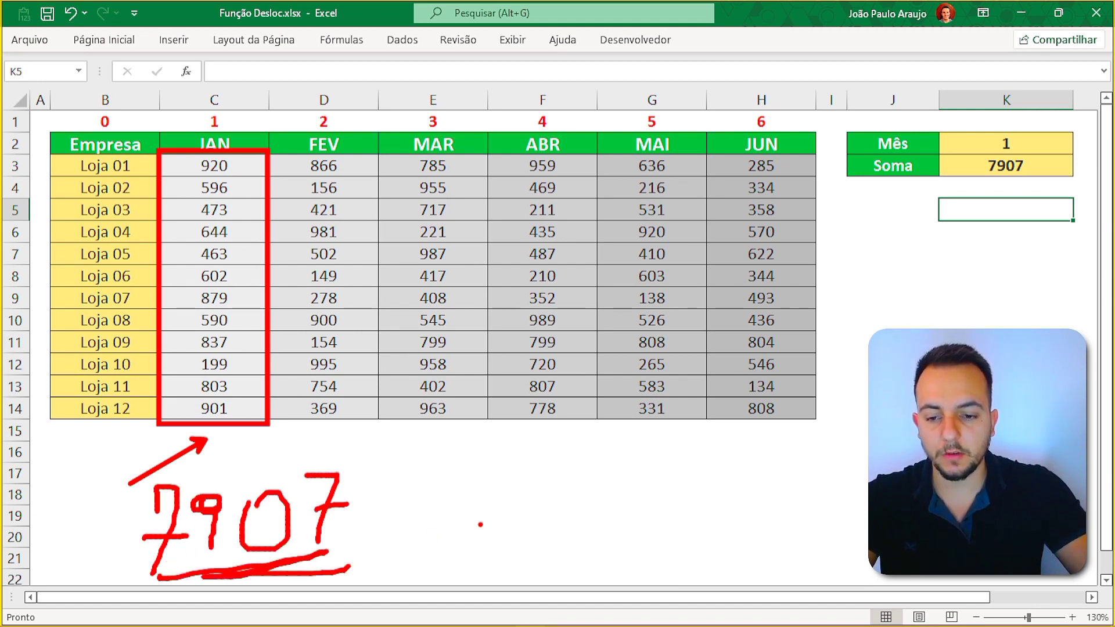
key("Escape")
Step: Set the month in K2 to 5 and mark the sum and the May column in red
left_click(1004, 157)
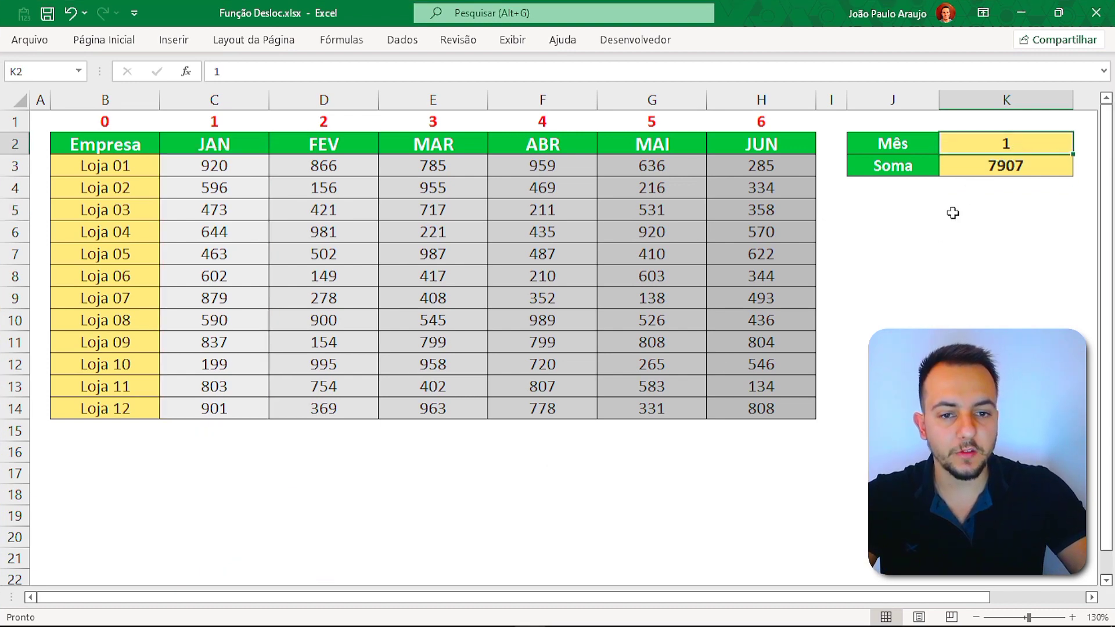
type("5")
key("ctrl+Return")
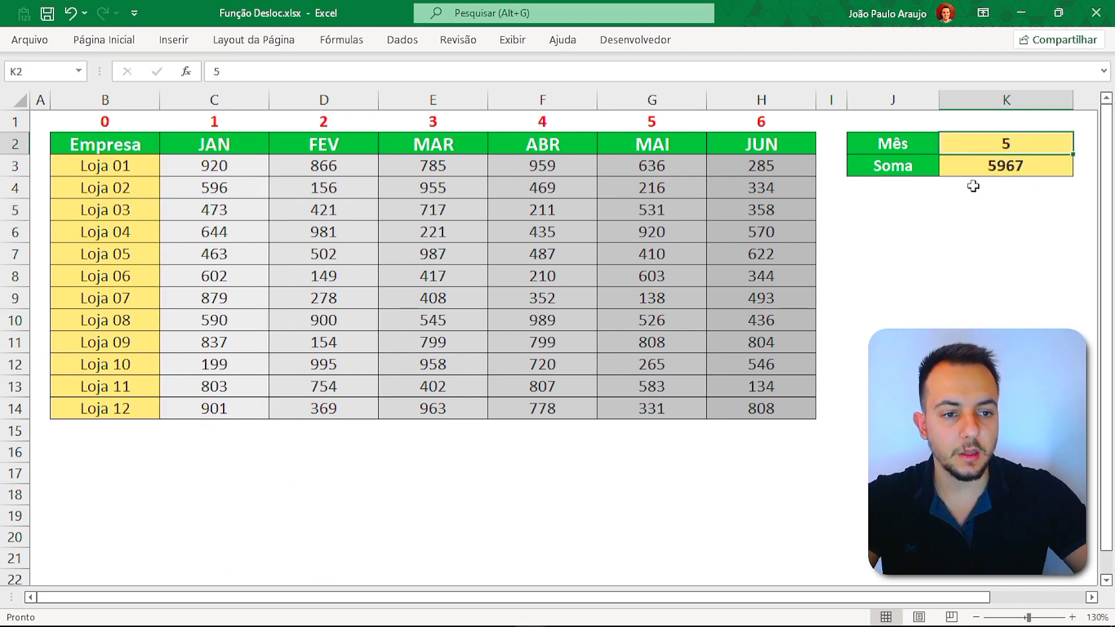
key("ctrl+2")
left_click_drag(990, 186, 866, 245)
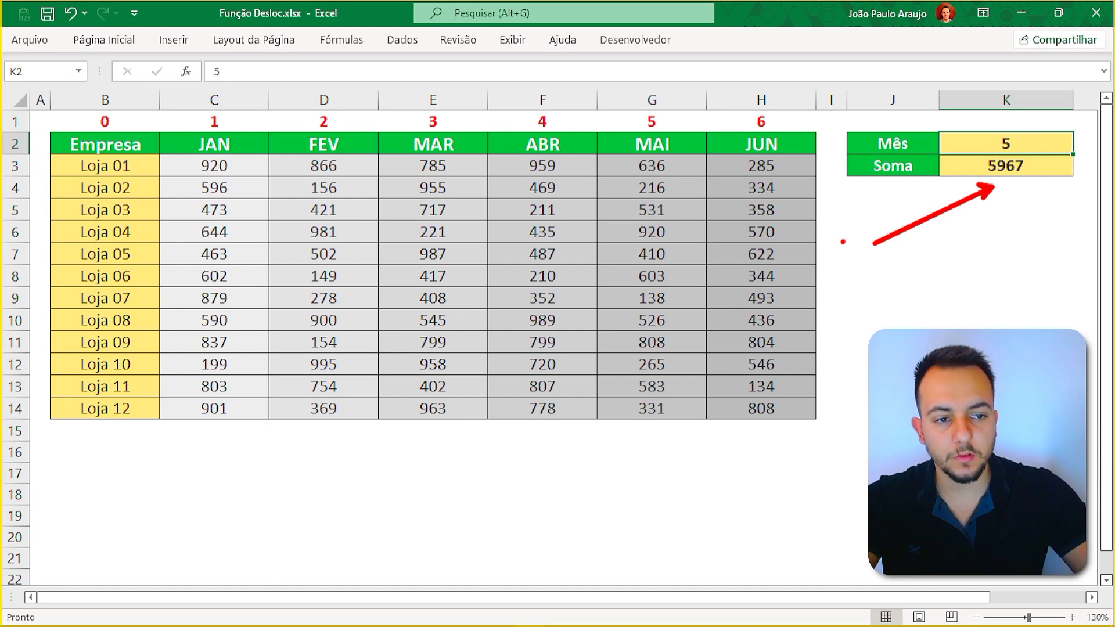
mouse_move(602, 126)
left_mouse_down()
mouse_move(684, 203)
mouse_move(710, 426)
left_mouse_up()
key("Escape")
Step: Set the month in K2 to 3, outline the March column in red and select the sum cell K3
type("3")
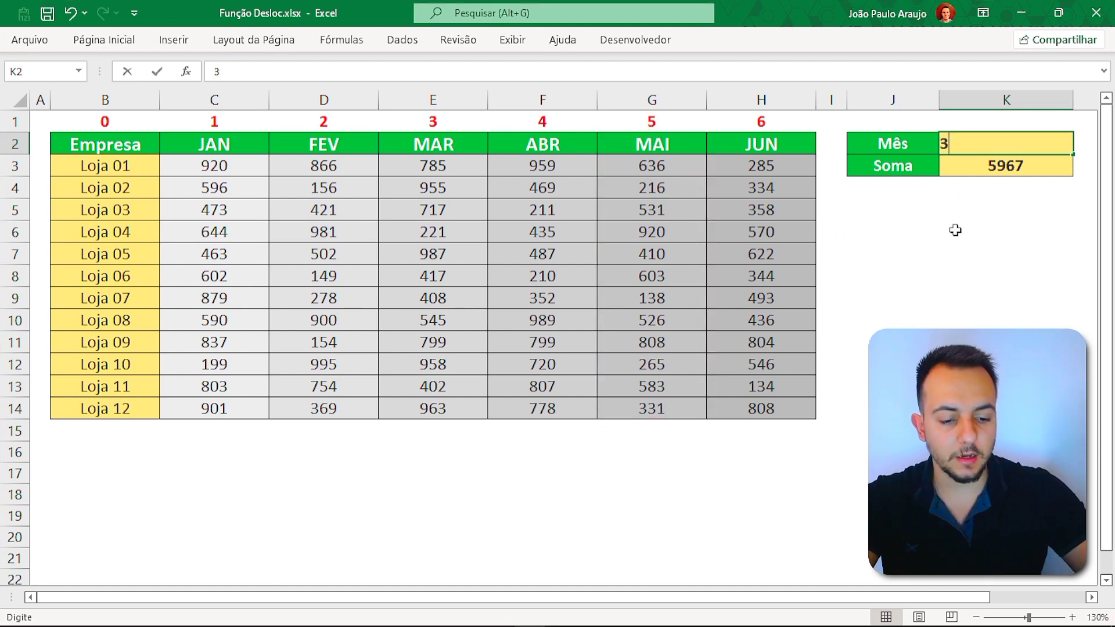
key("ctrl+Return")
key("ctrl+2")
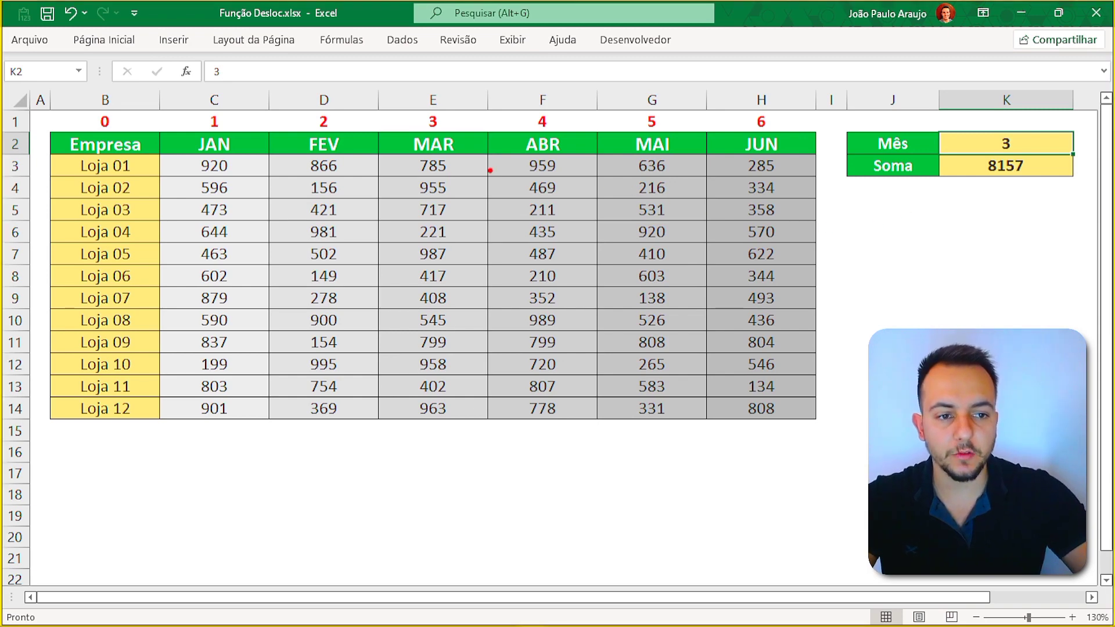
left_click_drag(378, 129, 492, 422)
key("Escape")
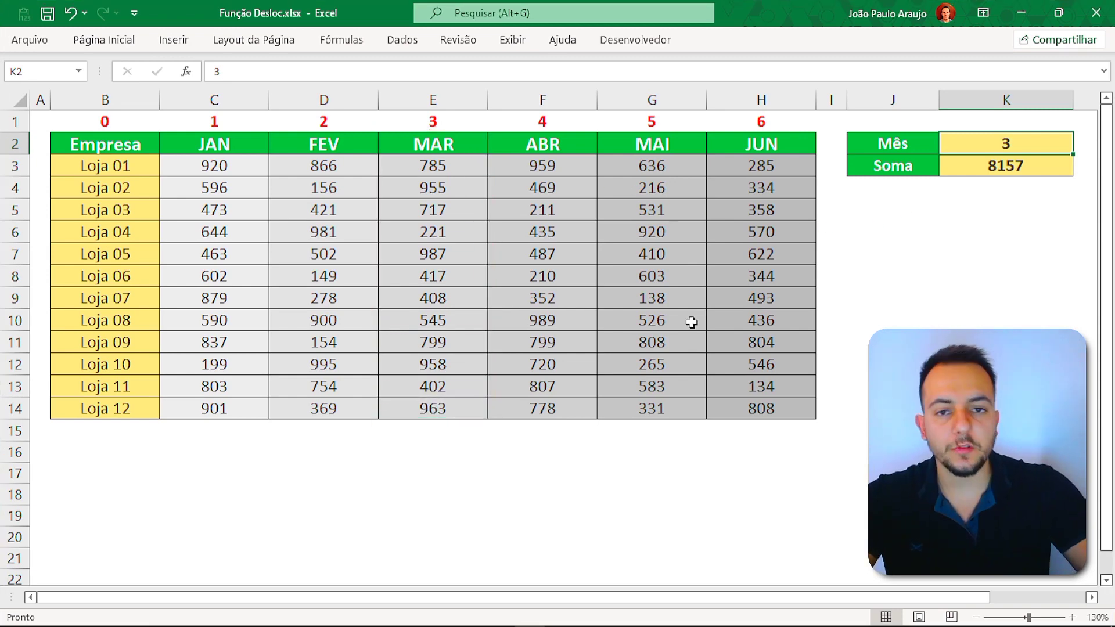
left_click(1000, 160)
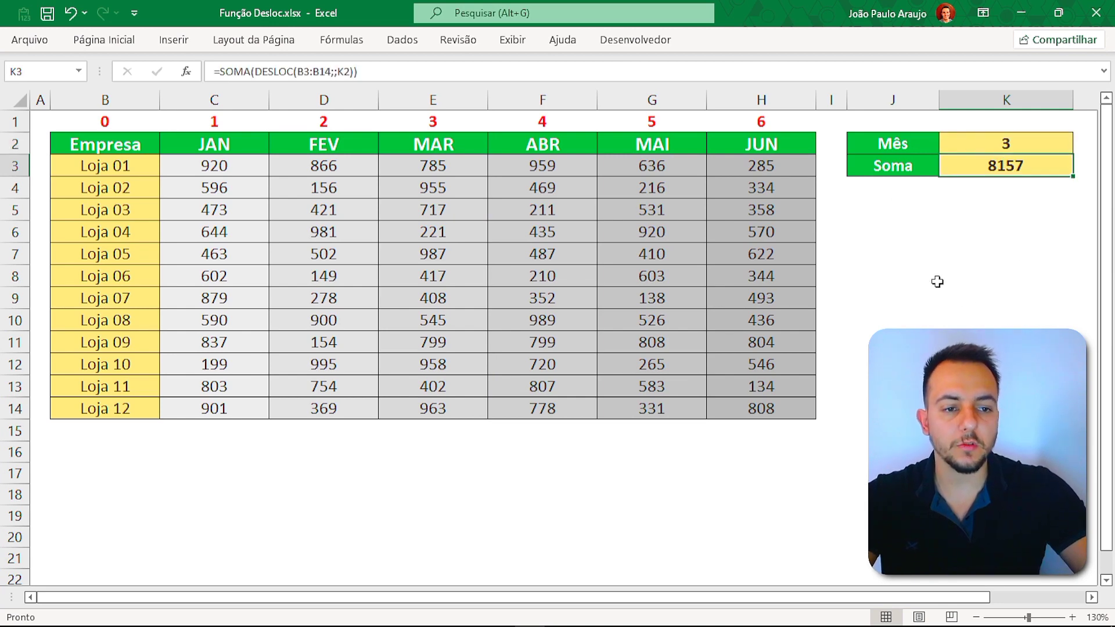